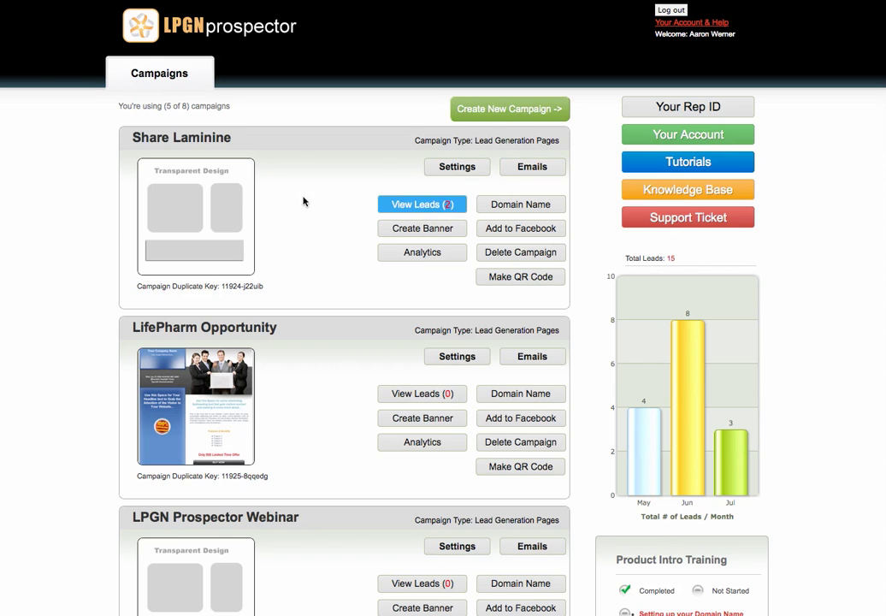
- Open the Share Laminine campaign's leads and view the listed lead's submission details
{"action": "left_click", "coordinate": [212, 214]}
{"action": "left_click", "coordinate": [440, 207]}
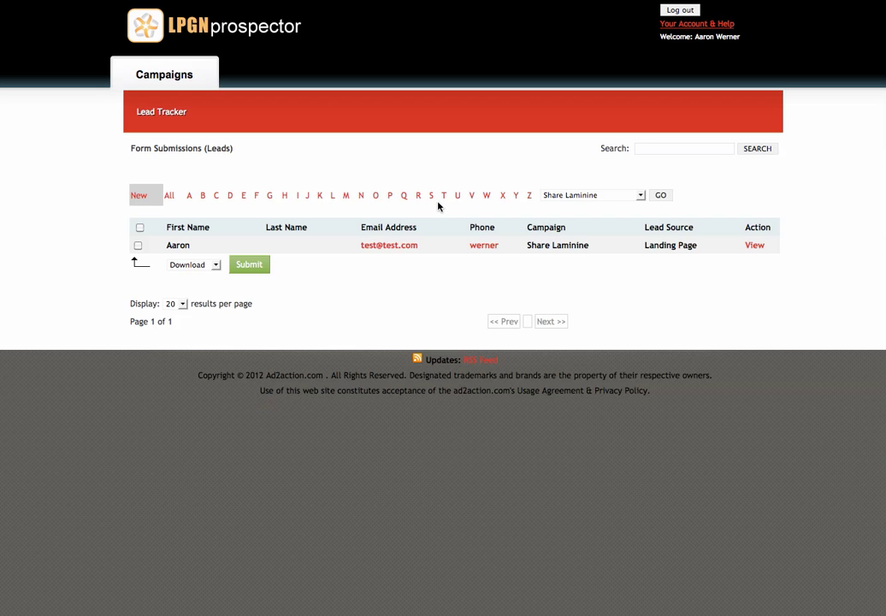
{"action": "left_click", "coordinate": [755, 247]}
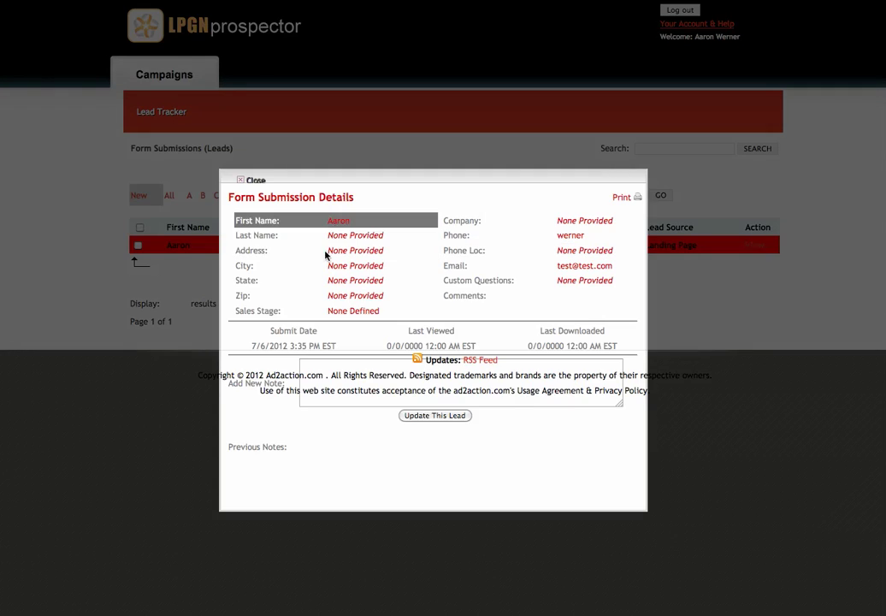
- Review the lead's sales stage options, enter a short test note, and close the submission details
{"action": "left_click", "coordinate": [354, 311]}
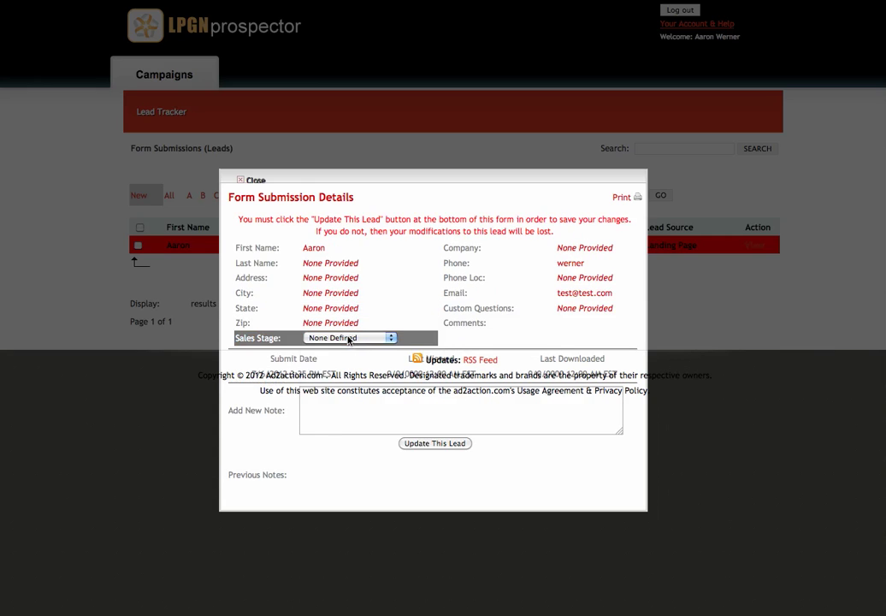
{"action": "left_click", "coordinate": [386, 338]}
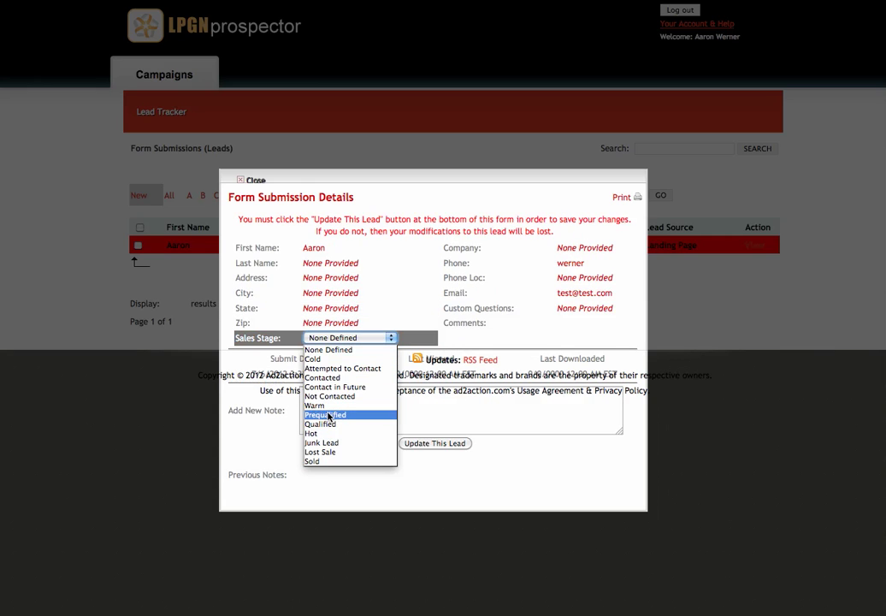
{"action": "left_click", "coordinate": [408, 423]}
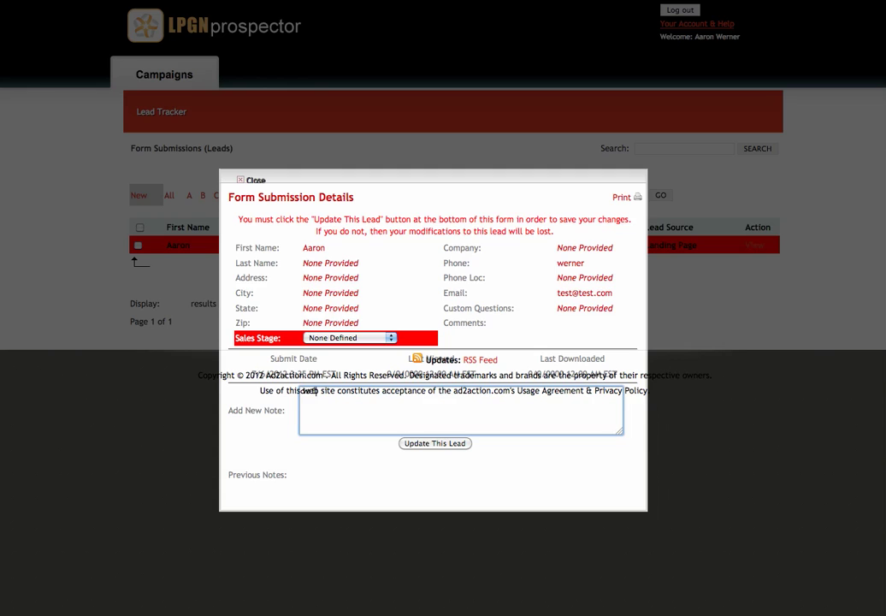
{"action": "left_click", "coordinate": [413, 444]}
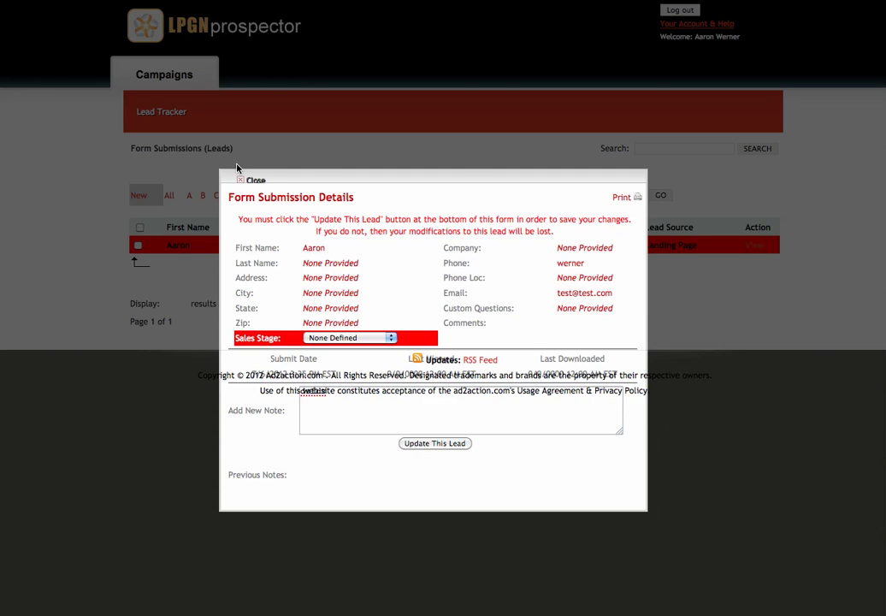
{"action": "left_click", "coordinate": [253, 179]}
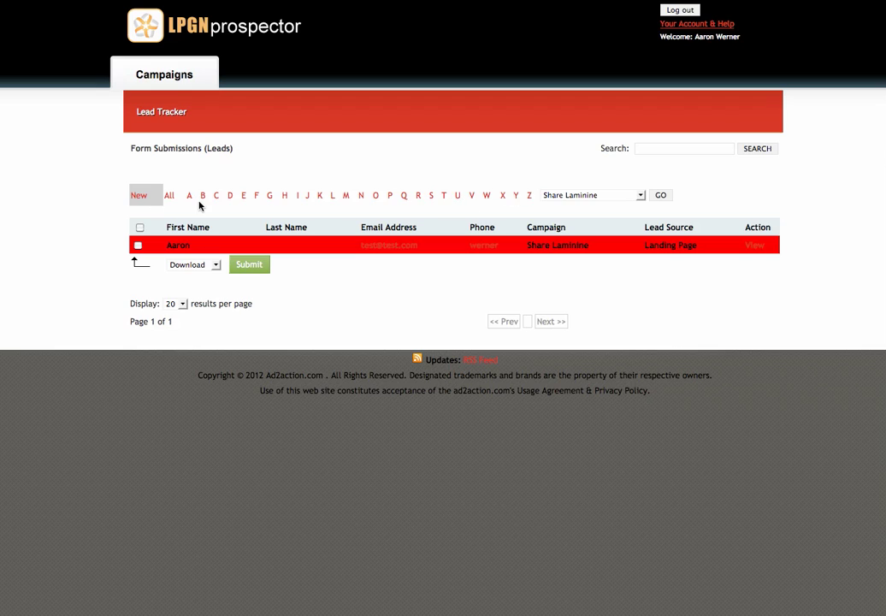
- Look over the campaigns available for filtering the lead list
{"action": "left_click", "coordinate": [642, 195]}
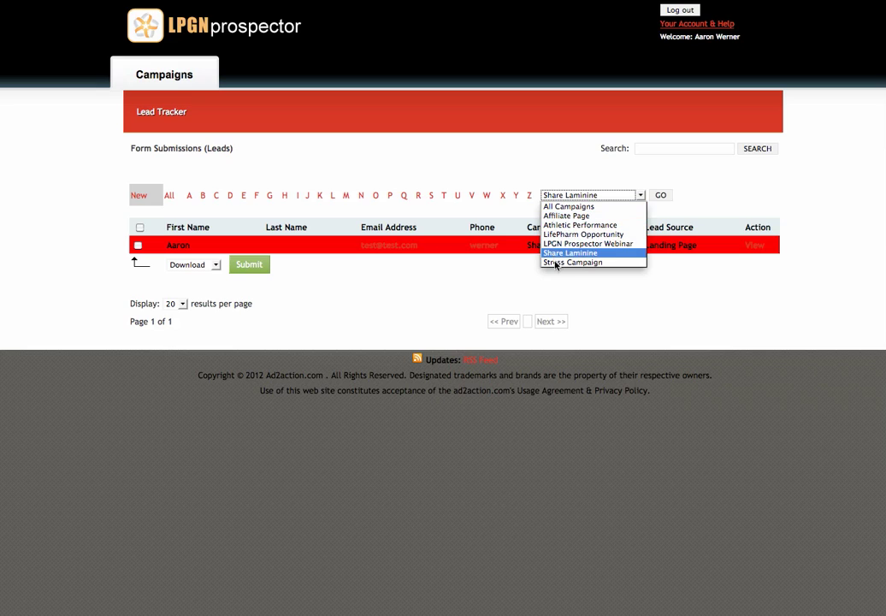
{"action": "left_click", "coordinate": [534, 296]}
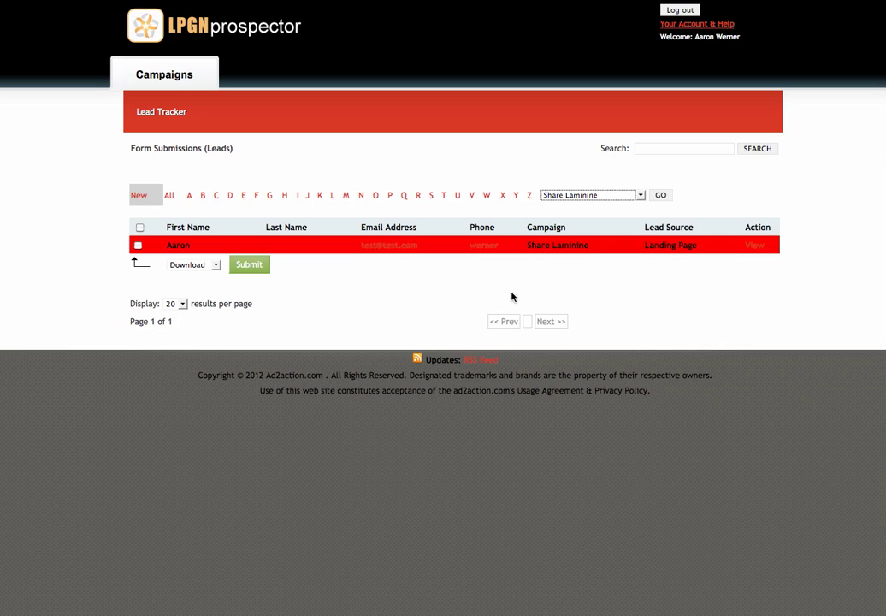
- Select all listed Share Laminine leads and submit the Send Email action for them
{"action": "left_click", "coordinate": [140, 228]}
{"action": "left_click", "coordinate": [214, 265]}
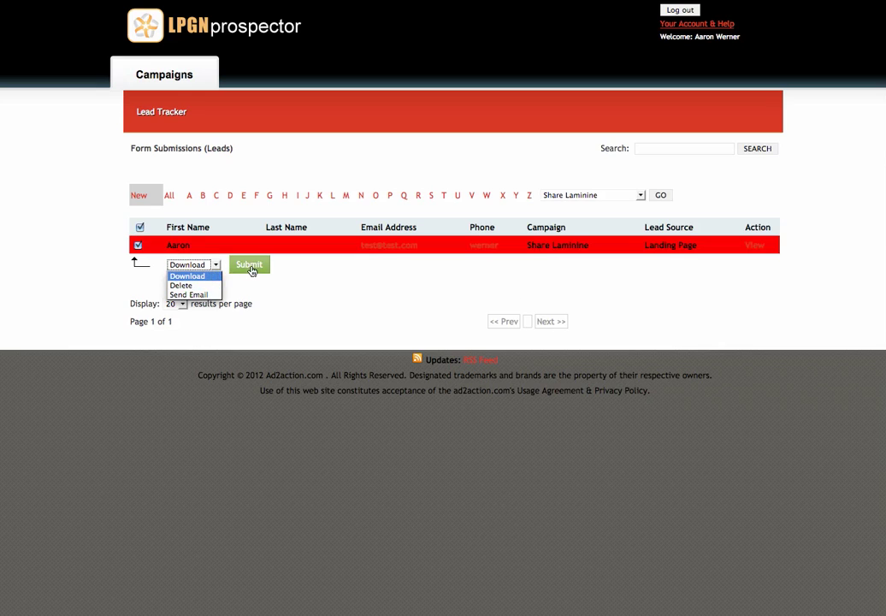
{"action": "left_click", "coordinate": [189, 295]}
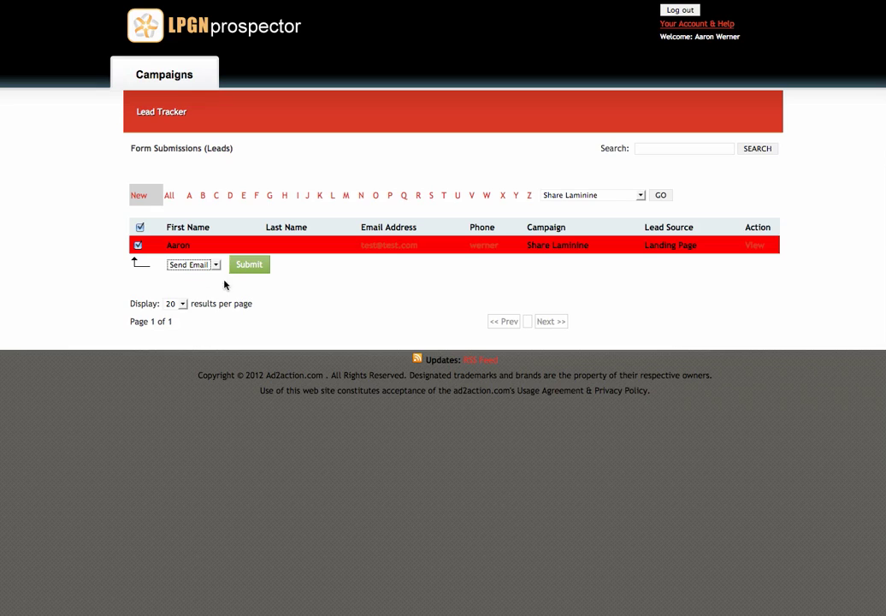
{"action": "left_click", "coordinate": [254, 269]}
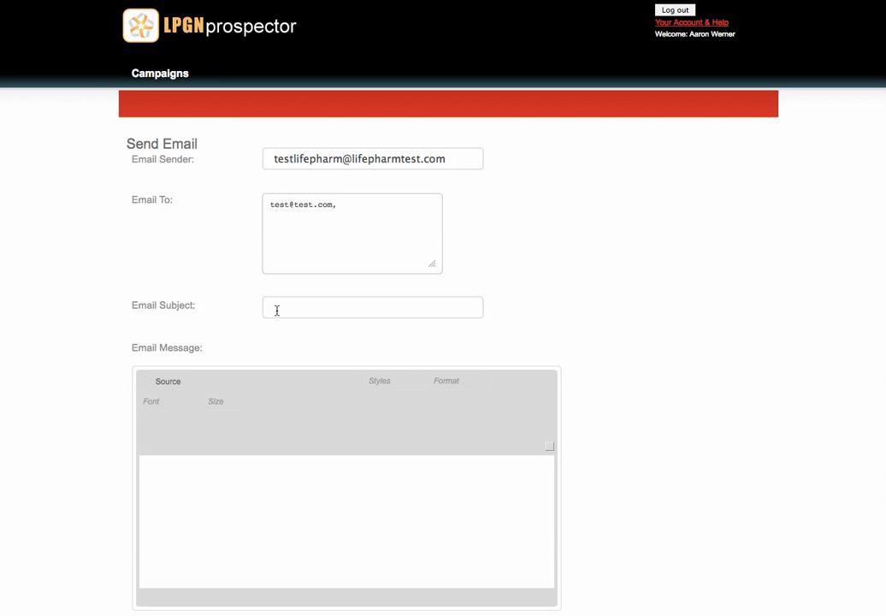
- Fill in the email with the subject "asdasd" and placeholder text in the message body
{"action": "type", "text": "dsa"}
{"action": "left_click", "coordinate": [273, 307]}
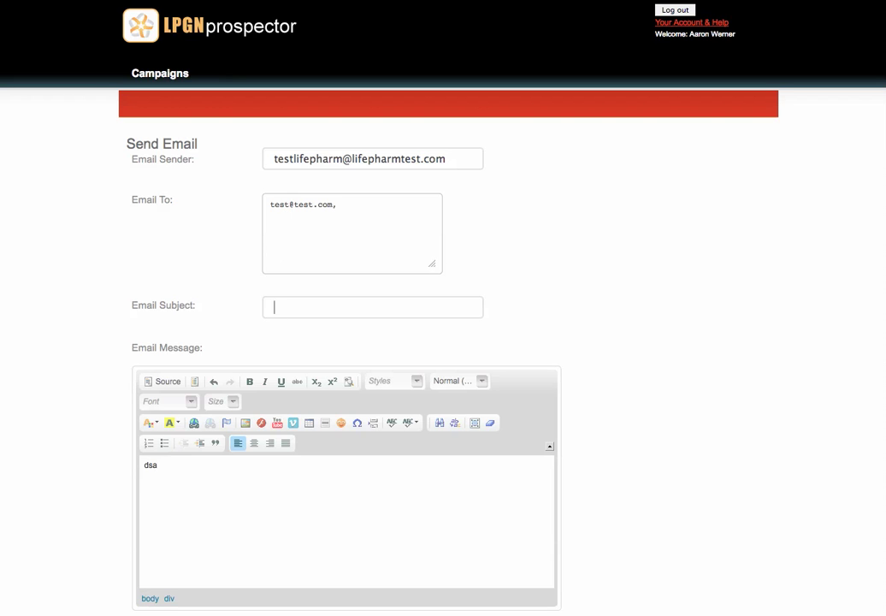
{"action": "type", "text": "asdasd"}
{"action": "left_click", "coordinate": [217, 472]}
{"action": "type", "text": "asdasd"}
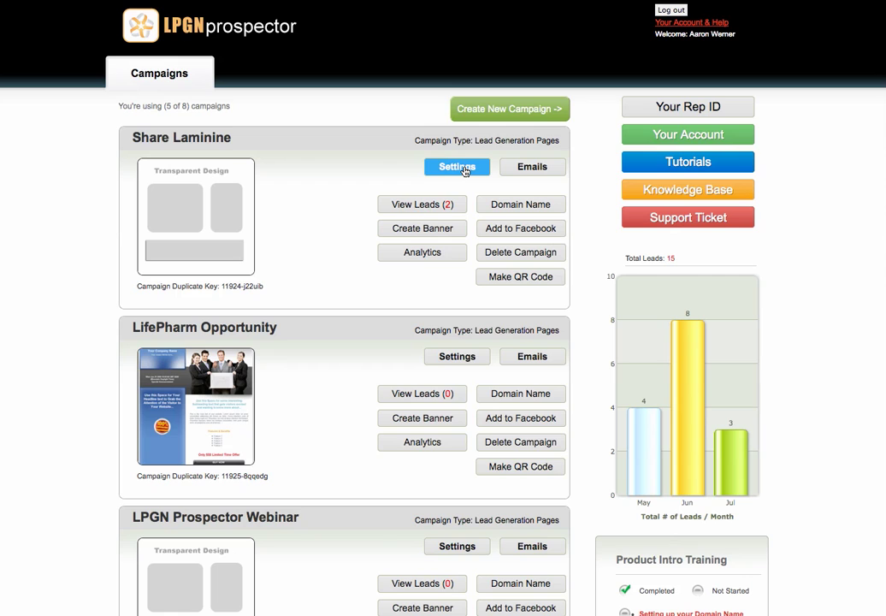
- Open the Share Laminine campaign settings, enable lead notification by cell phone text messaging, and enter a cell number
{"action": "left_click", "coordinate": [464, 171]}
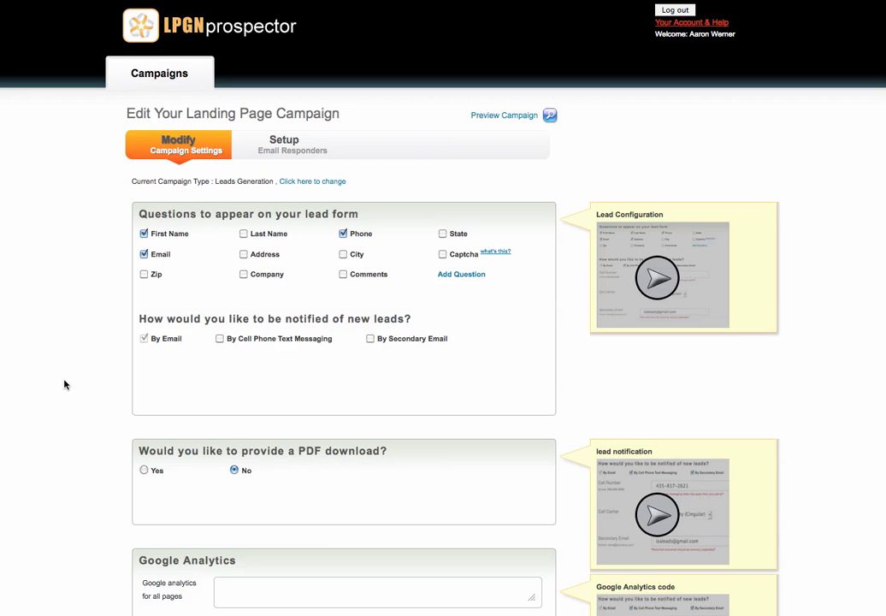
{"action": "left_click", "coordinate": [219, 339]}
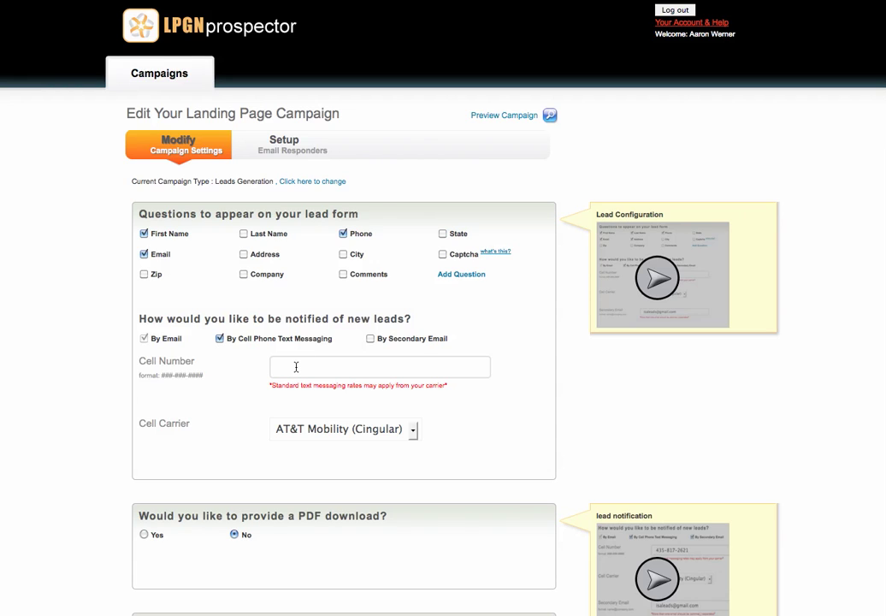
{"action": "type", "text": "5555-5555-"}
{"action": "key", "text": "BackSpace"}
{"action": "key", "text": "BackSpace"}
{"action": "type", "text": "-5555"}
- Set the cell carrier for the text notifications to AlphaNow
{"action": "left_click", "coordinate": [333, 429]}
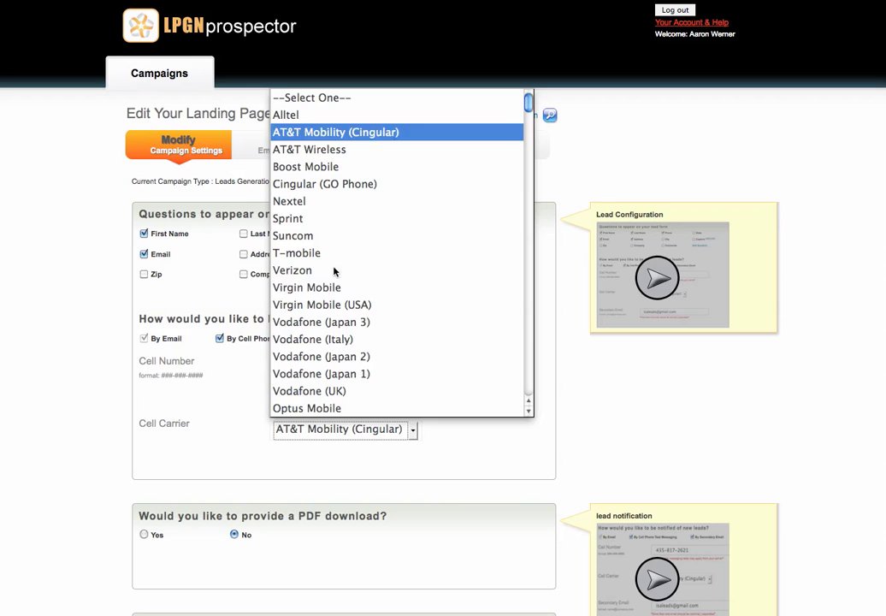
{"action": "scroll", "coordinate": [321, 337], "scroll_direction": "down", "scroll_amount": 5}
{"action": "left_click", "coordinate": [322, 335]}
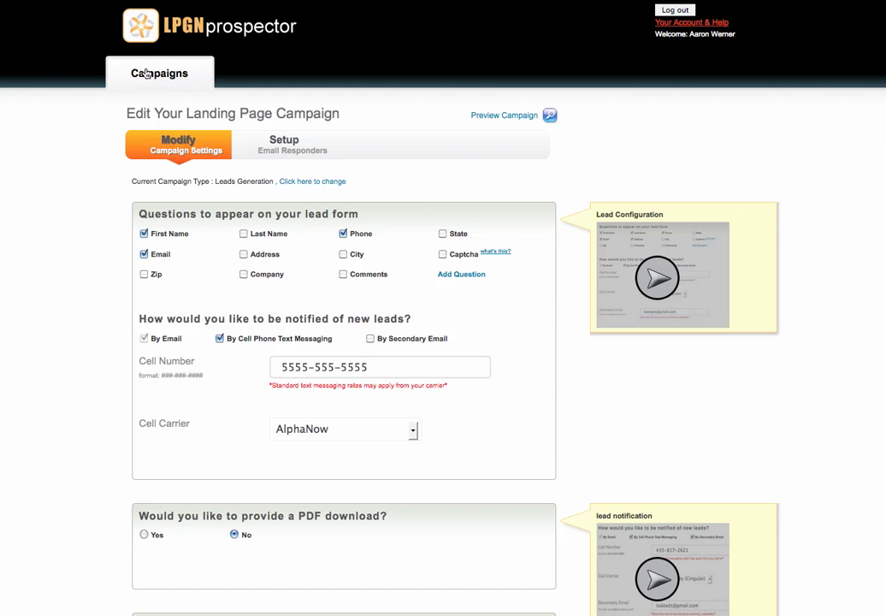
- Return to the campaign list and open Share Laminine's "Perfect Health Is Not Impossible To Find" email responder for editing
{"action": "left_click", "coordinate": [148, 74]}
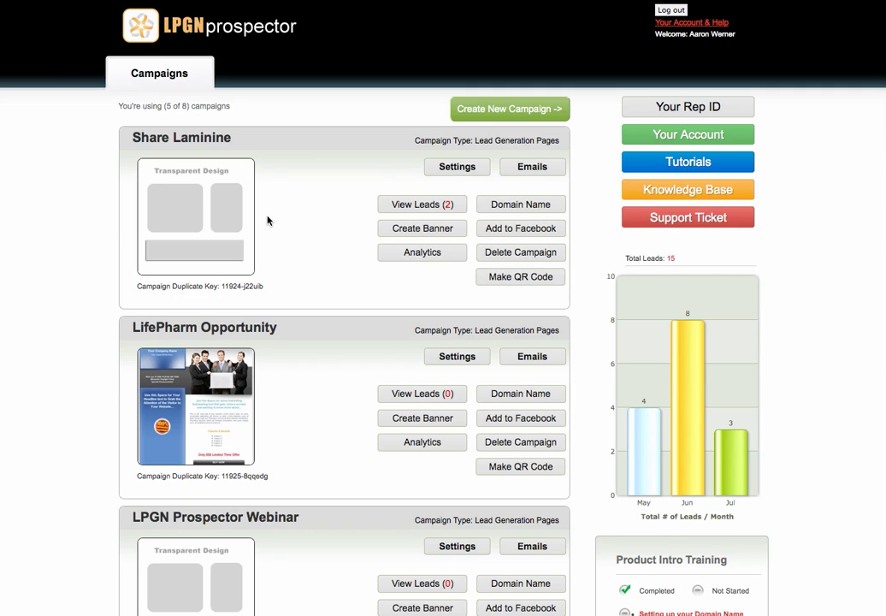
{"action": "left_click", "coordinate": [534, 173]}
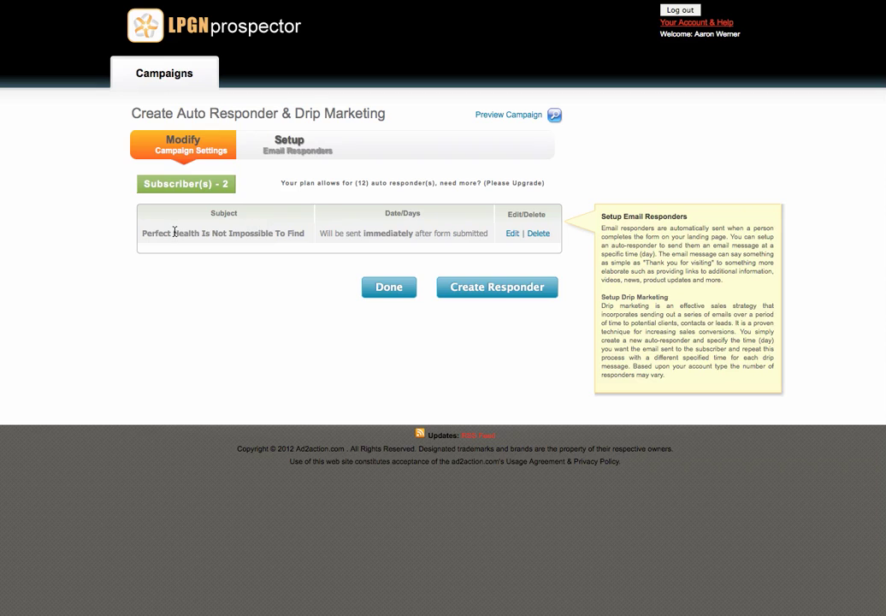
{"action": "left_click_drag", "start_coordinate": [178, 236], "coordinate": [291, 235]}
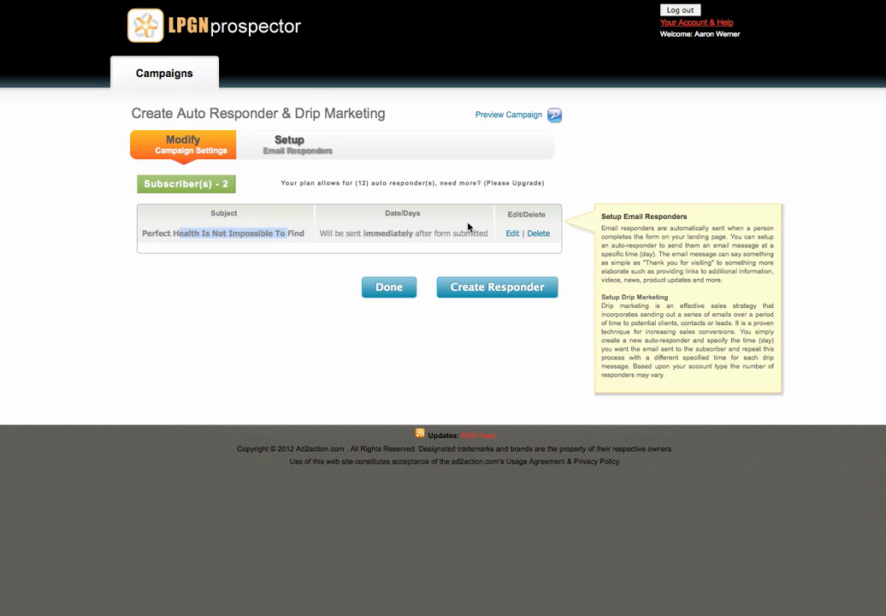
{"action": "left_click", "coordinate": [511, 234]}
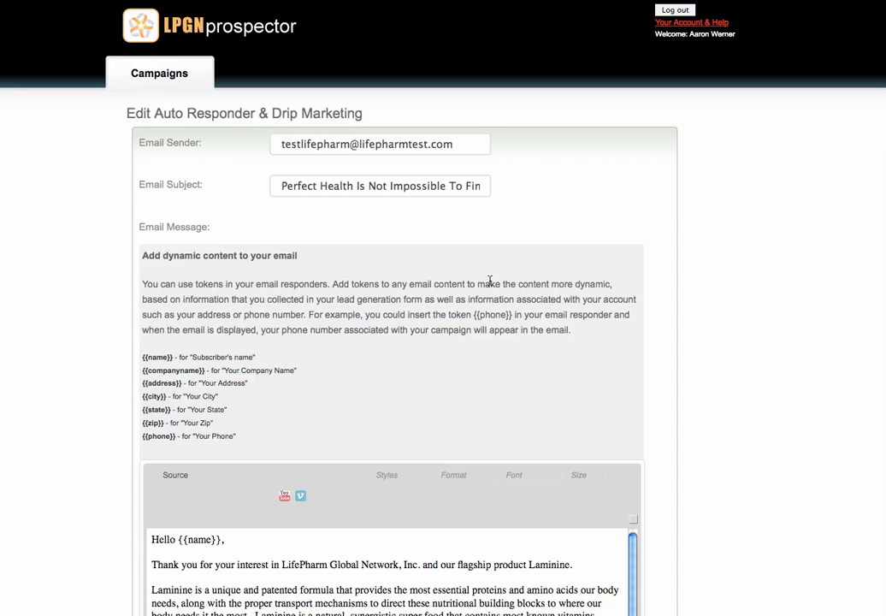
{"action": "scroll", "coordinate": [489, 280], "scroll_direction": "down", "scroll_amount": 10}
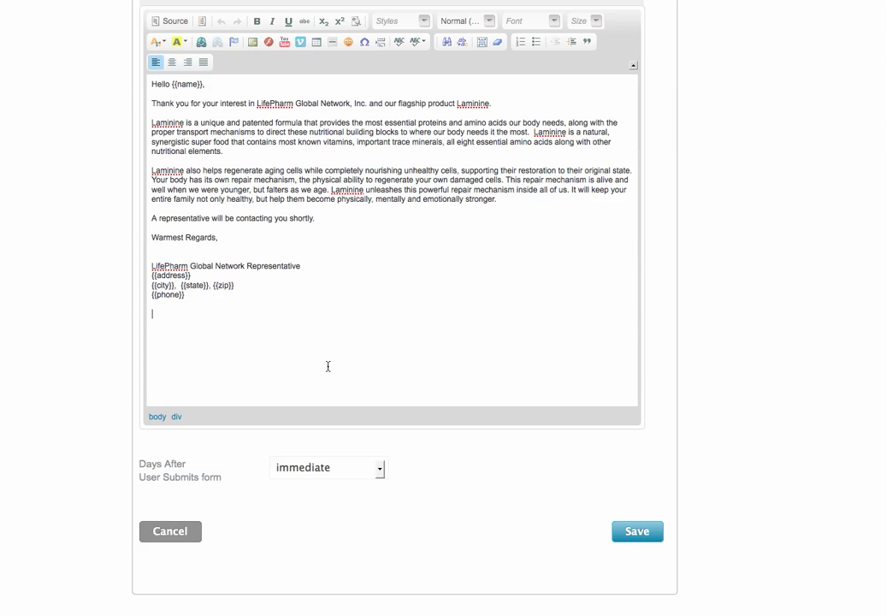
- Try scheduling the responder for a Specific Date and open the calendar for its send date
{"action": "left_click", "coordinate": [342, 468]}
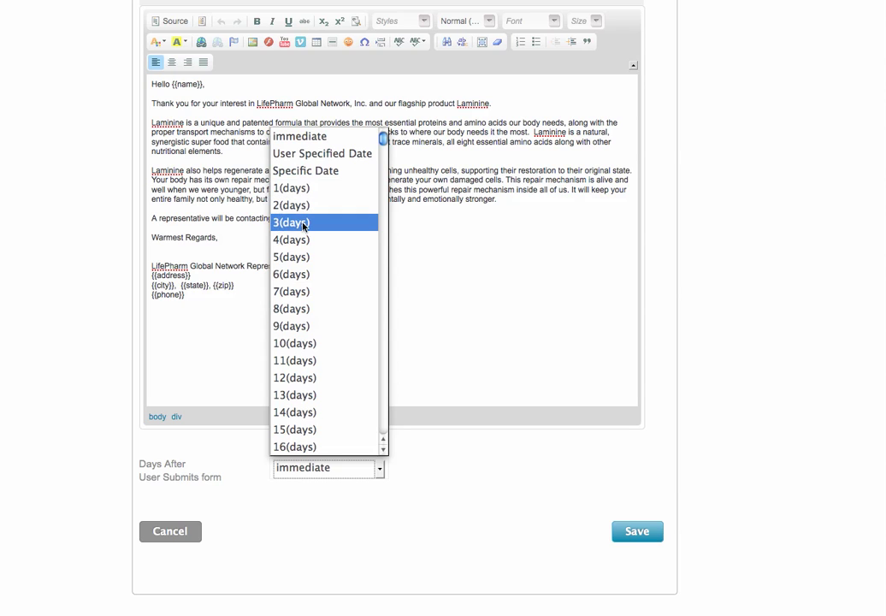
{"action": "scroll", "coordinate": [305, 308], "scroll_direction": "down", "scroll_amount": 20}
{"action": "scroll", "coordinate": [306, 311], "scroll_direction": "up", "scroll_amount": 17}
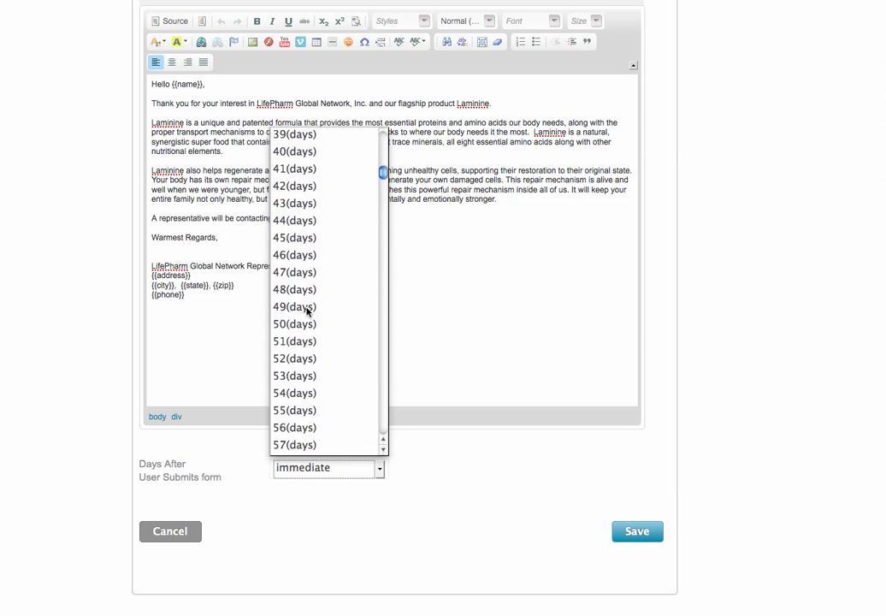
{"action": "scroll", "coordinate": [307, 310], "scroll_direction": "up", "scroll_amount": 20}
{"action": "left_click", "coordinate": [313, 170]}
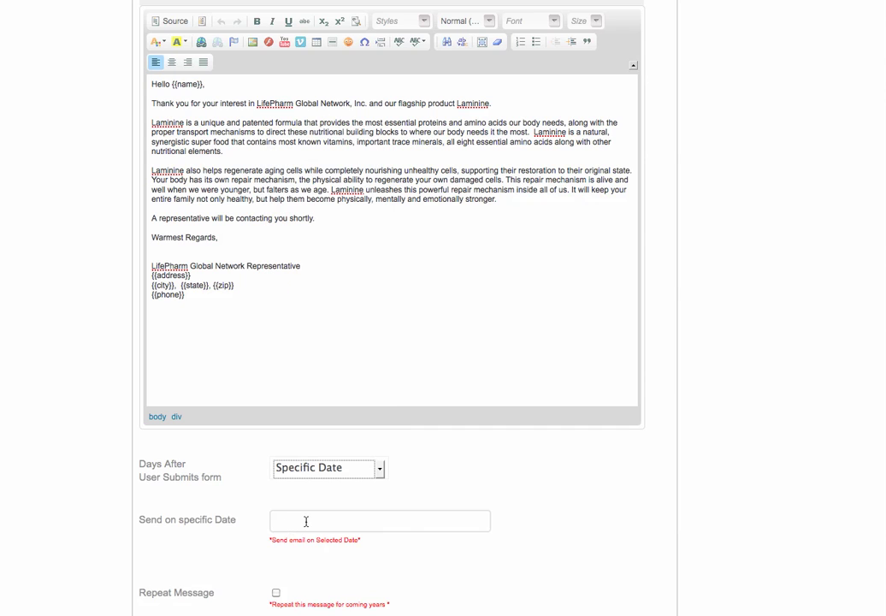
{"action": "left_click", "coordinate": [285, 522]}
{"action": "scroll", "coordinate": [487, 500], "scroll_direction": "down", "scroll_amount": 3}
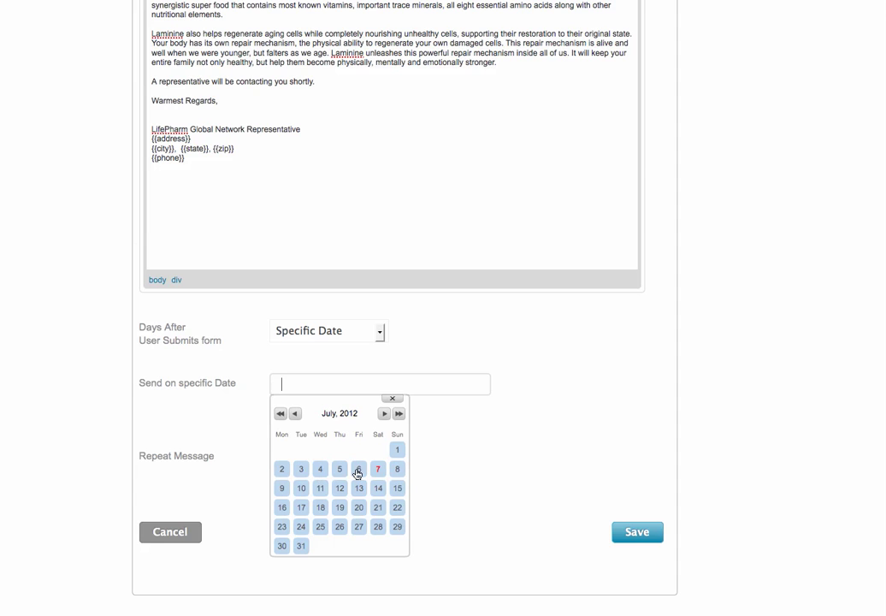
- Set the responder to send immediately after the form is submitted
{"action": "left_click", "coordinate": [379, 332]}
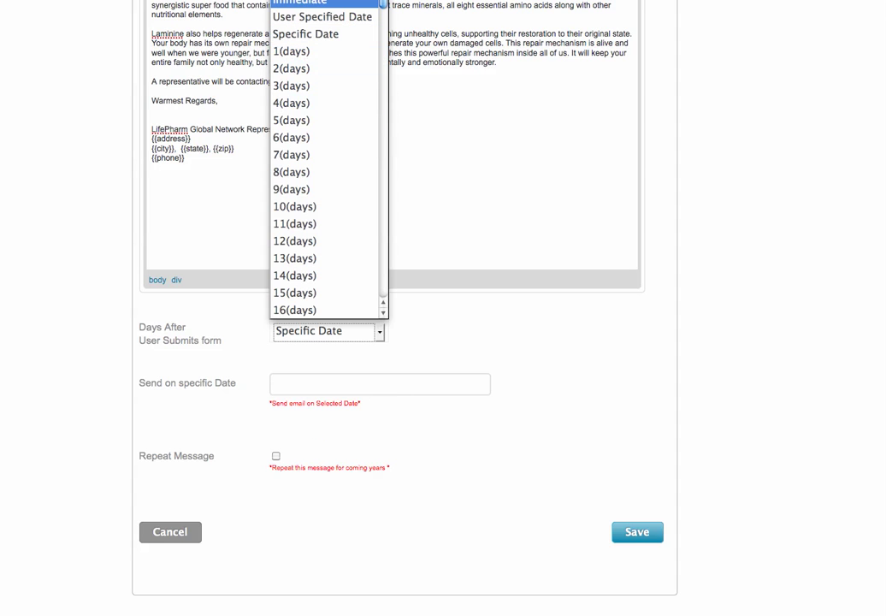
{"action": "left_click", "coordinate": [299, 2]}
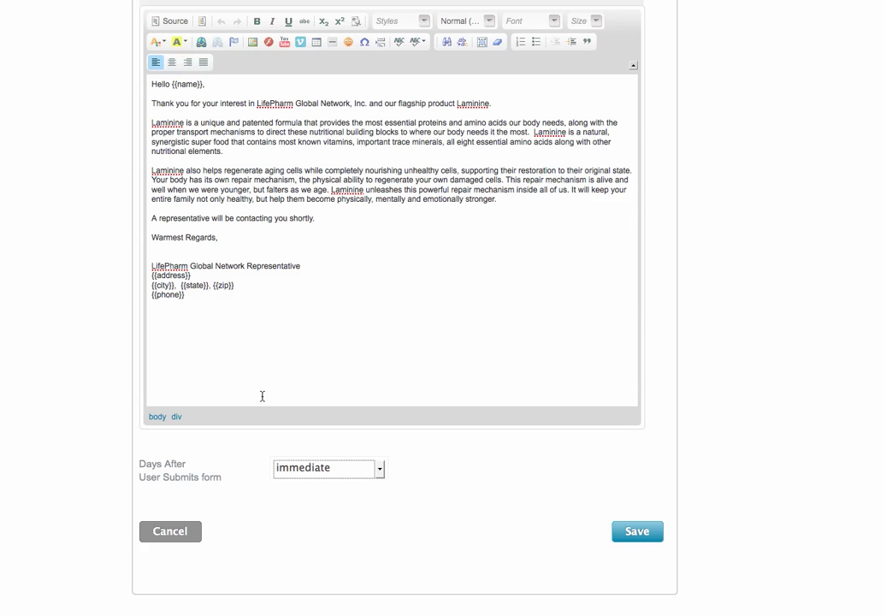
- Examine the dynamic content tokens and where the name, address and phone tokens are used in the email message
{"action": "scroll", "coordinate": [425, 473], "scroll_direction": "up", "scroll_amount": 5}
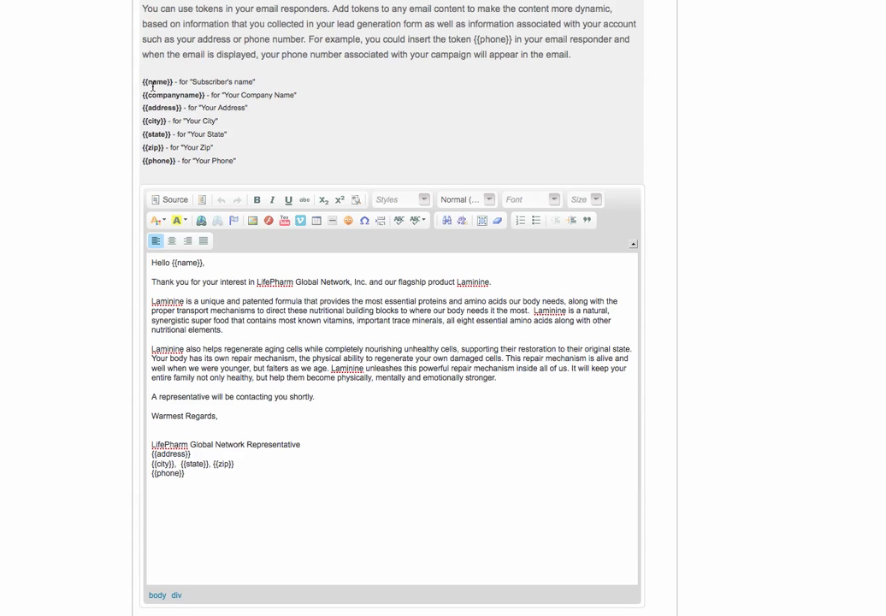
{"action": "left_click_drag", "start_coordinate": [142, 82], "coordinate": [171, 86]}
{"action": "left_click", "coordinate": [160, 108]}
{"action": "left_click_drag", "start_coordinate": [161, 108], "coordinate": [162, 107]}
{"action": "left_click_drag", "start_coordinate": [185, 473], "coordinate": [150, 454]}
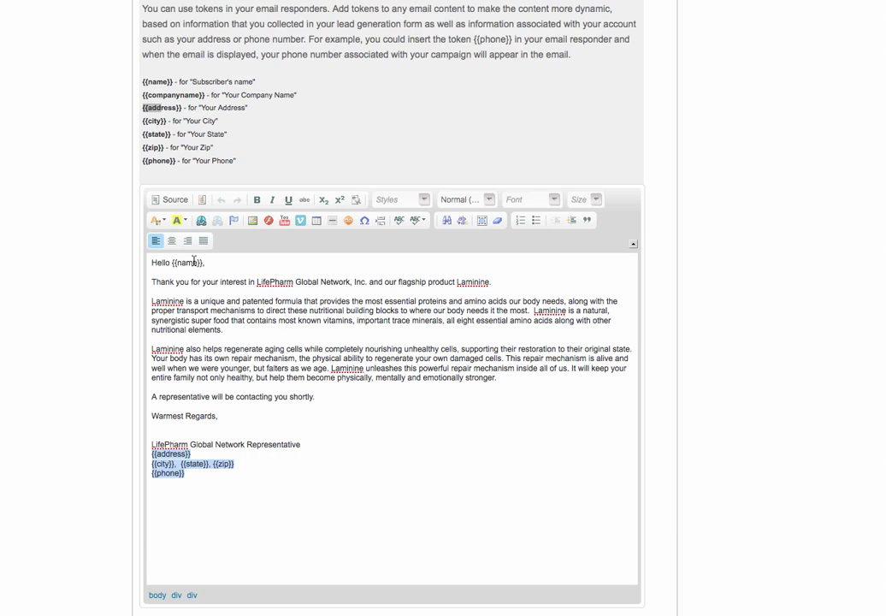
{"action": "left_click_drag", "start_coordinate": [173, 261], "coordinate": [203, 268]}
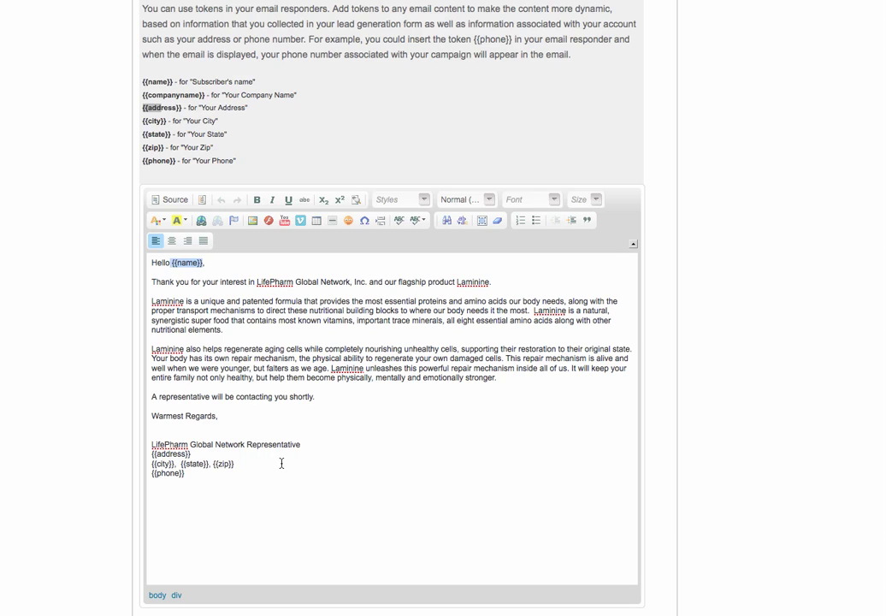
- Add the line "LINK TO..." below the sentence "A representative will be contacting you shortly." in the email message
{"action": "left_click", "coordinate": [324, 399]}
{"action": "key", "text": "Return"}
{"action": "key", "text": "Return"}
{"action": "type", "text": "LINK YO"}
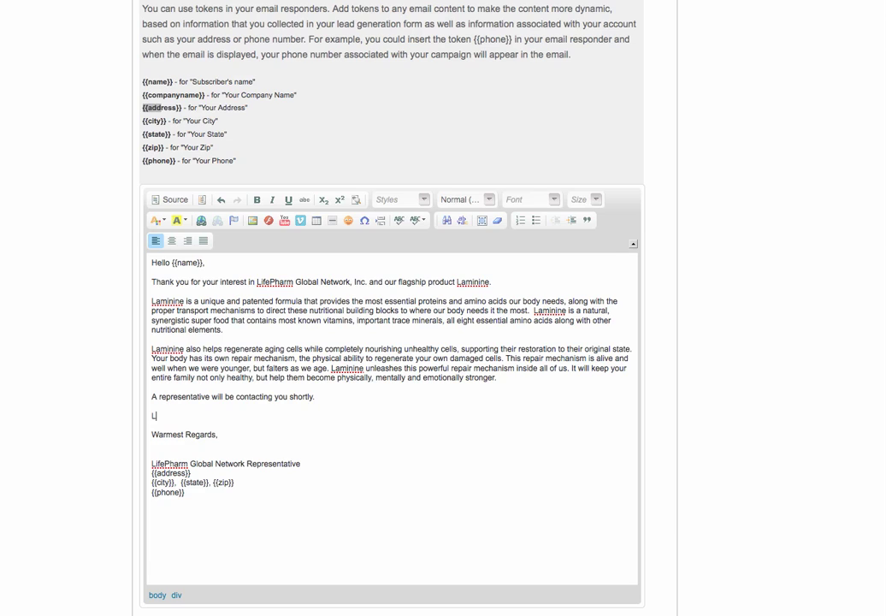
{"action": "key", "text": "BackSpace"}
{"action": "key", "text": "BackSpace"}
{"action": "type", "text": "TO"}
{"action": "key", "text": "BackSpace"}
{"action": "type", "text": "..."}
{"action": "scroll", "coordinate": [224, 411], "scroll_direction": "down", "scroll_amount": 5}
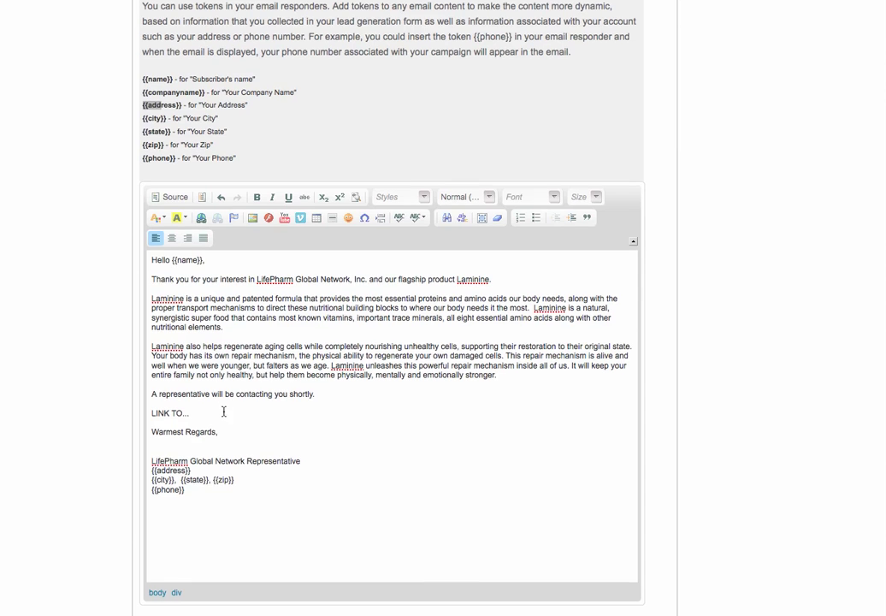
{"action": "scroll", "coordinate": [224, 414], "scroll_direction": "up", "scroll_amount": 5}
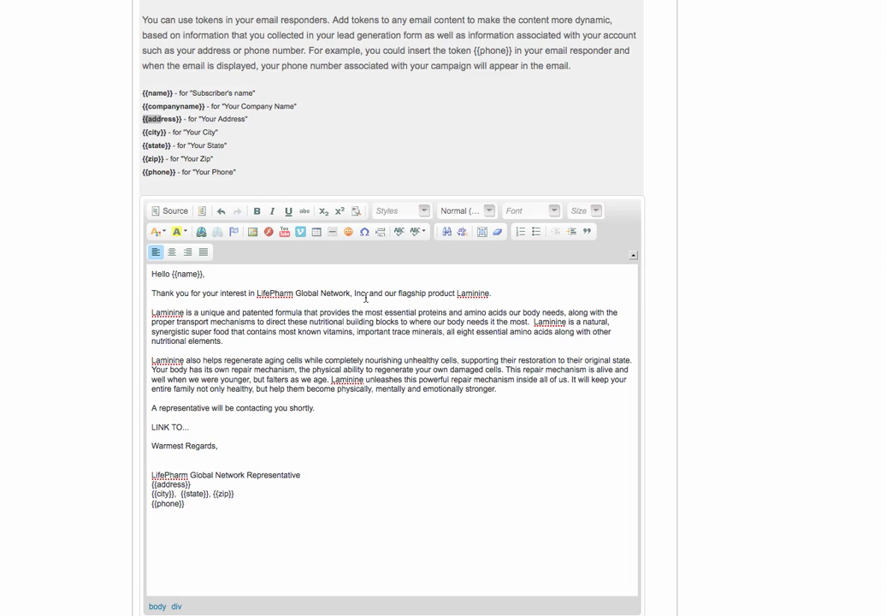
- Review the responder's email message, send timing and subject line in the Edit Auto Responder & Drip Marketing form
{"action": "scroll", "coordinate": [365, 297], "scroll_direction": "up", "scroll_amount": 1}
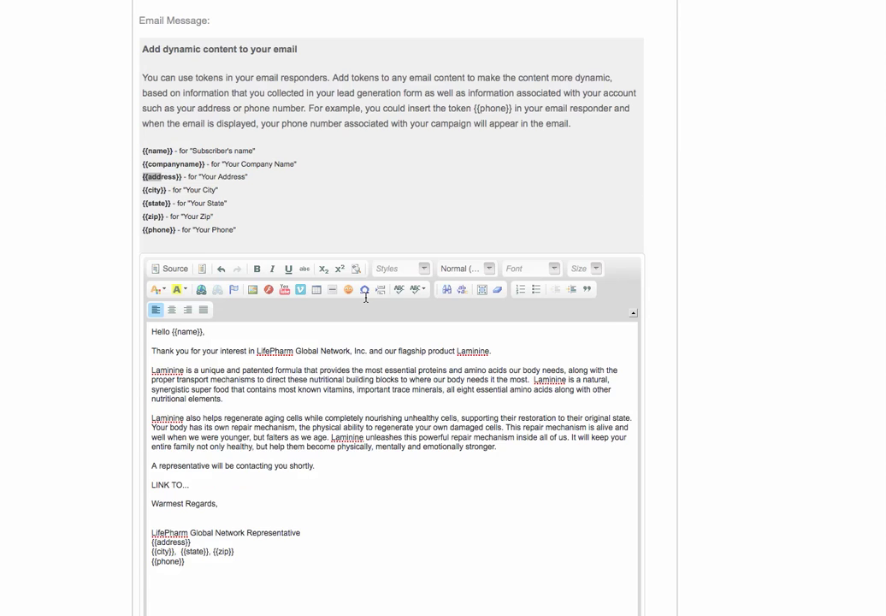
{"action": "scroll", "coordinate": [366, 273], "scroll_direction": "up", "scroll_amount": 4}
{"action": "scroll", "coordinate": [367, 273], "scroll_direction": "down", "scroll_amount": 8}
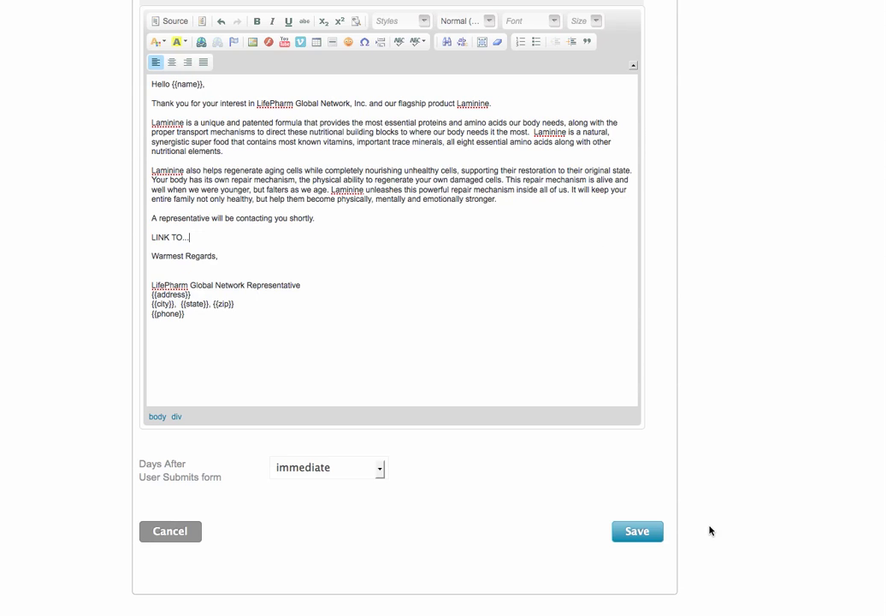
{"action": "scroll", "coordinate": [710, 530], "scroll_direction": "up", "scroll_amount": 8}
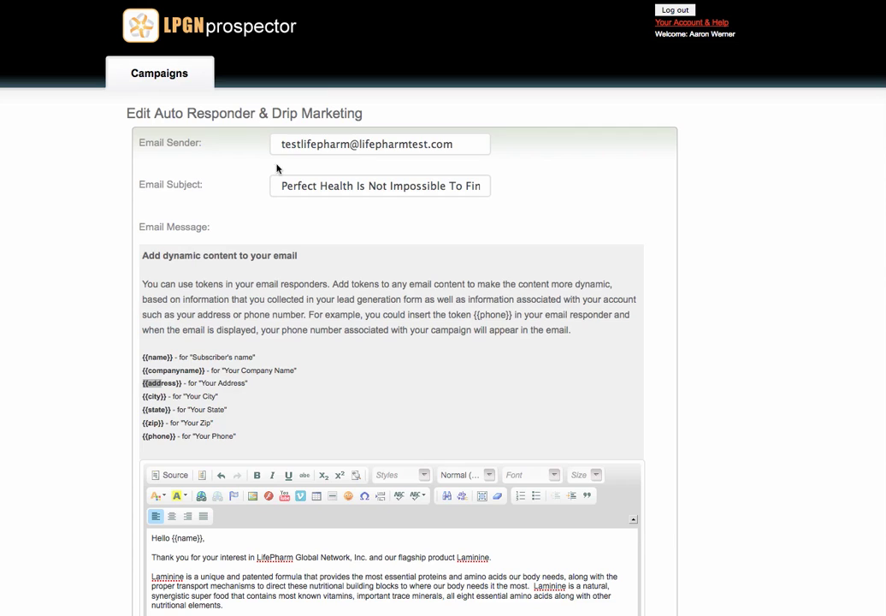
{"action": "left_click_drag", "start_coordinate": [284, 186], "coordinate": [498, 184]}
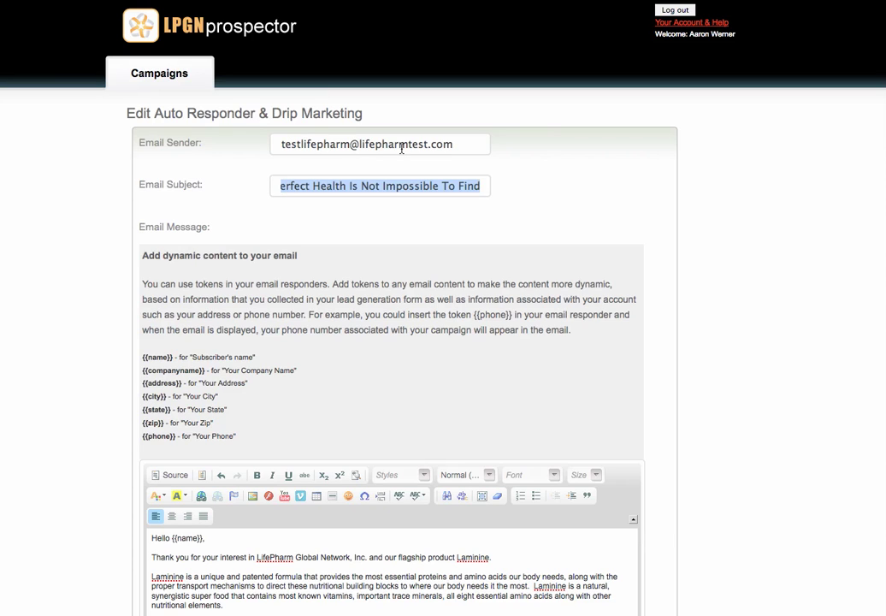
- Leave the responder form and examine the Share Laminine campaign's email responder list, its send timing and the plan's auto responder allowance
{"action": "left_click", "coordinate": [170, 80]}
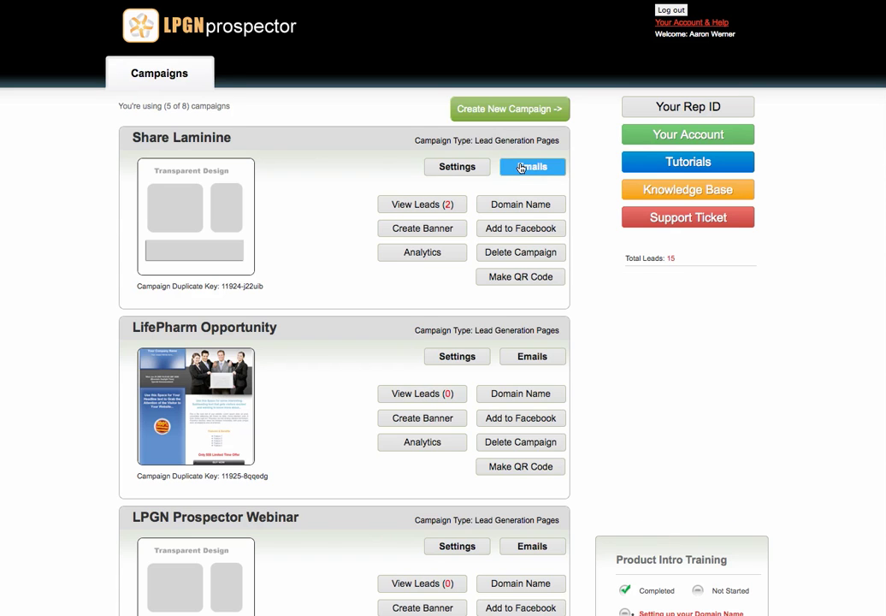
{"action": "left_click", "coordinate": [520, 168]}
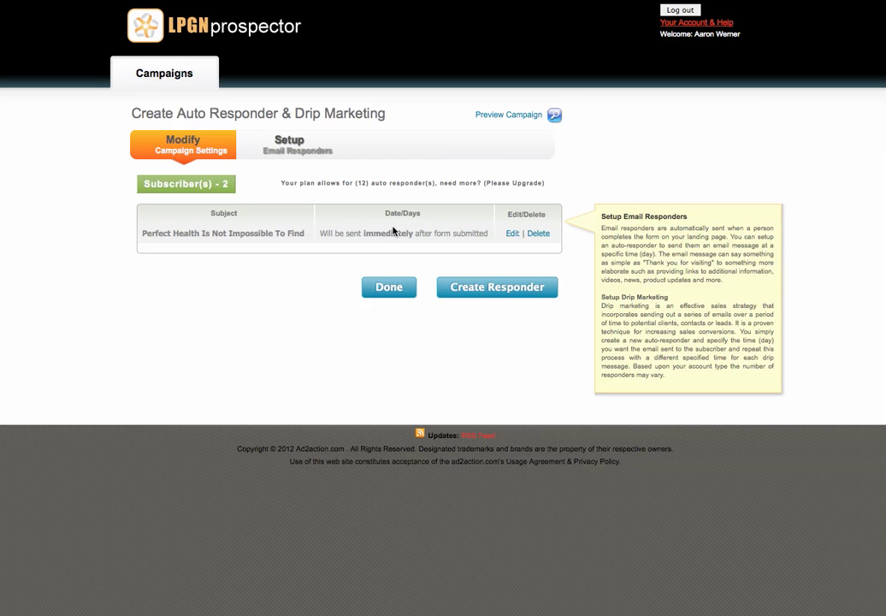
{"action": "mouse_move", "coordinate": [174, 234]}
{"action": "left_mouse_down"}
{"action": "mouse_move", "coordinate": [340, 234]}
{"action": "mouse_move", "coordinate": [457, 247]}
{"action": "mouse_move", "coordinate": [448, 226]}
{"action": "left_mouse_up"}
{"action": "left_click", "coordinate": [443, 212]}
{"action": "left_click_drag", "start_coordinate": [357, 183], "coordinate": [365, 186]}
{"action": "left_click", "coordinate": [290, 188]}
{"action": "left_click_drag", "start_coordinate": [361, 186], "coordinate": [372, 186]}
{"action": "left_click", "coordinate": [312, 297]}
{"action": "left_click_drag", "start_coordinate": [356, 182], "coordinate": [370, 187]}
{"action": "left_click", "coordinate": [380, 189]}
- Open the Share Laminine campaign's analytics and move the List of external Websites widget above the List of Keywords widget
{"action": "left_click", "coordinate": [146, 79]}
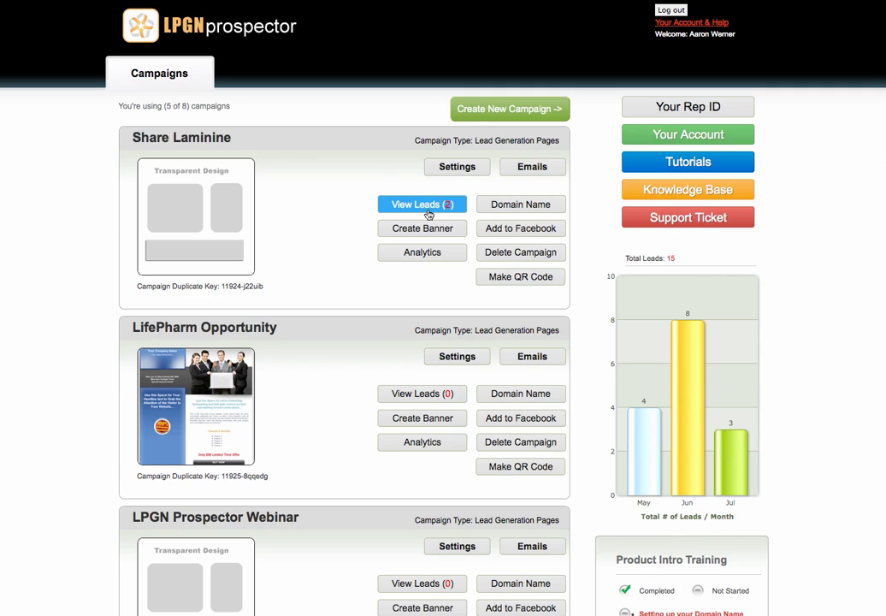
{"action": "left_click", "coordinate": [425, 253]}
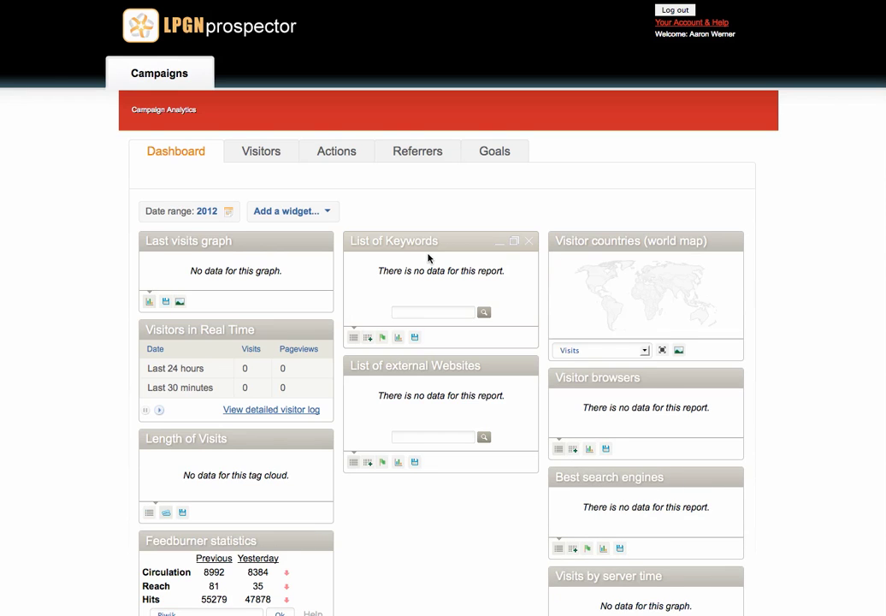
{"action": "scroll", "coordinate": [429, 257], "scroll_direction": "down", "scroll_amount": 3}
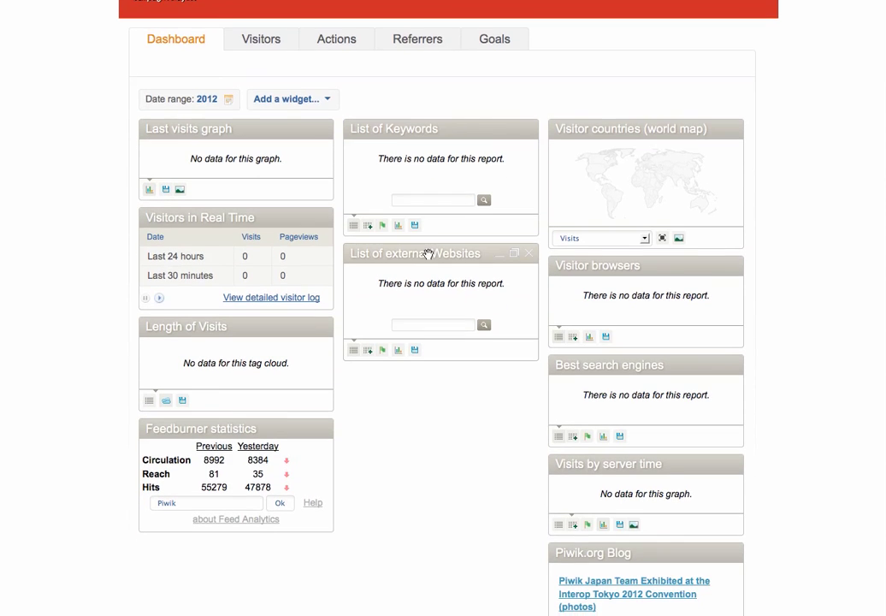
{"action": "scroll", "coordinate": [428, 254], "scroll_direction": "down", "scroll_amount": 5}
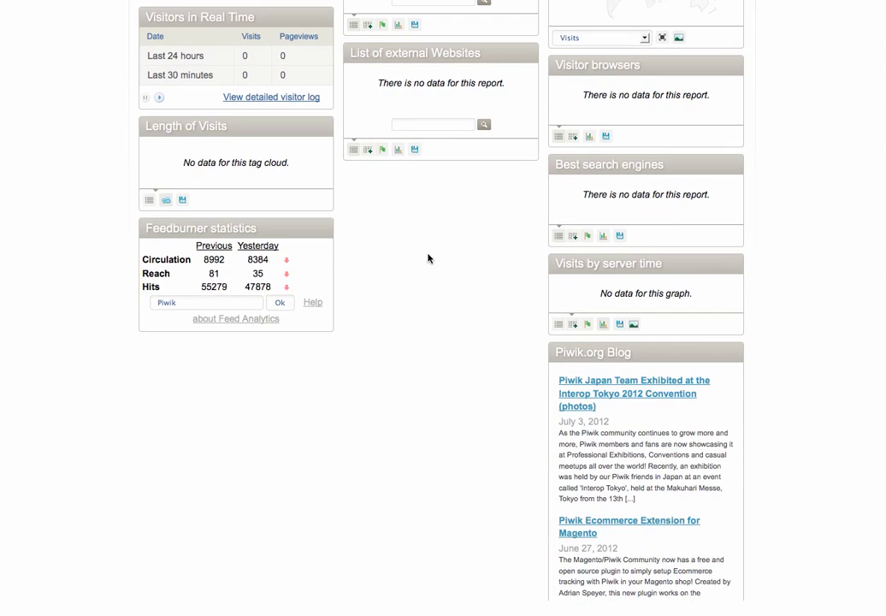
{"action": "scroll", "coordinate": [429, 259], "scroll_direction": "up", "scroll_amount": 8}
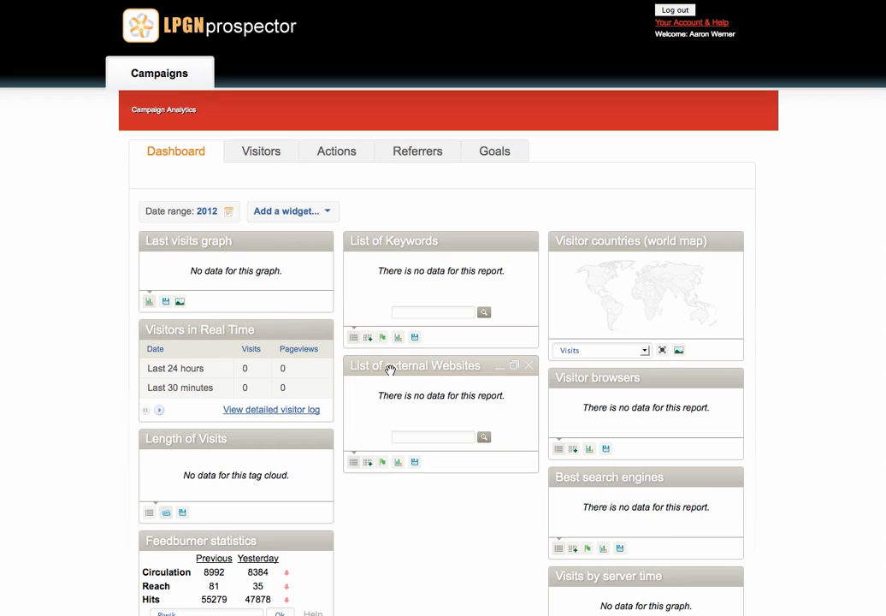
{"action": "left_click_drag", "start_coordinate": [402, 366], "coordinate": [390, 240]}
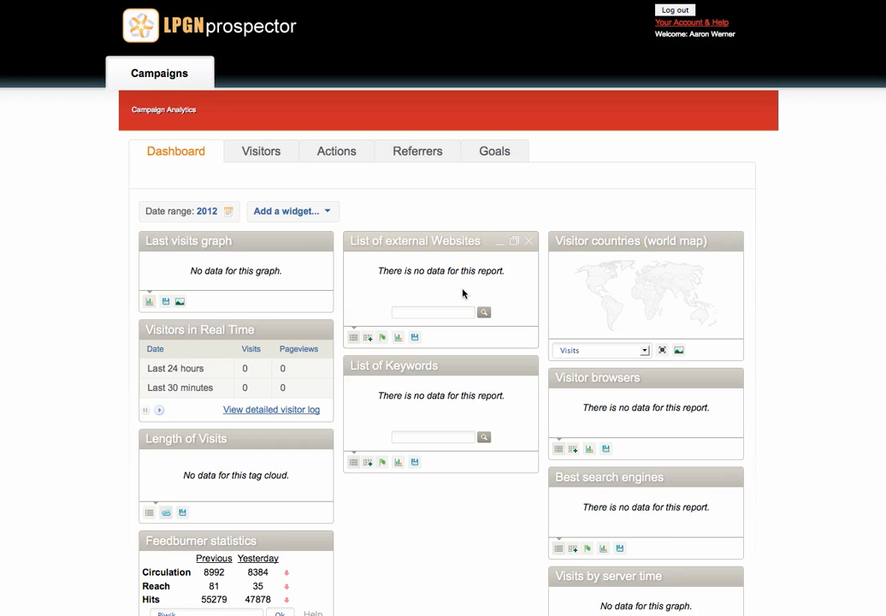
- Examine the Visitors overview report in the campaign analytics and return to the Dashboard
{"action": "left_click", "coordinate": [261, 150]}
{"action": "left_click_drag", "start_coordinate": [381, 275], "coordinate": [504, 272]}
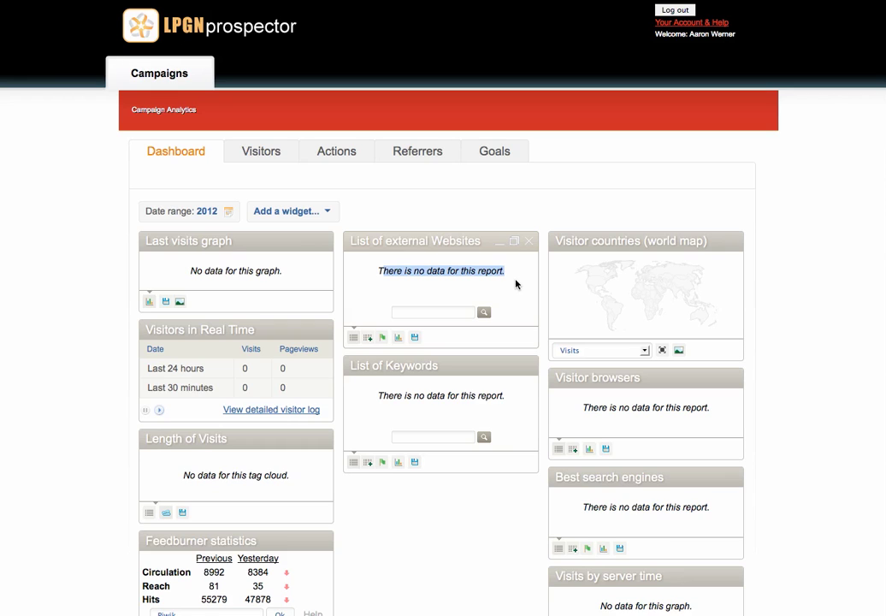
{"action": "mouse_move", "coordinate": [265, 150]}
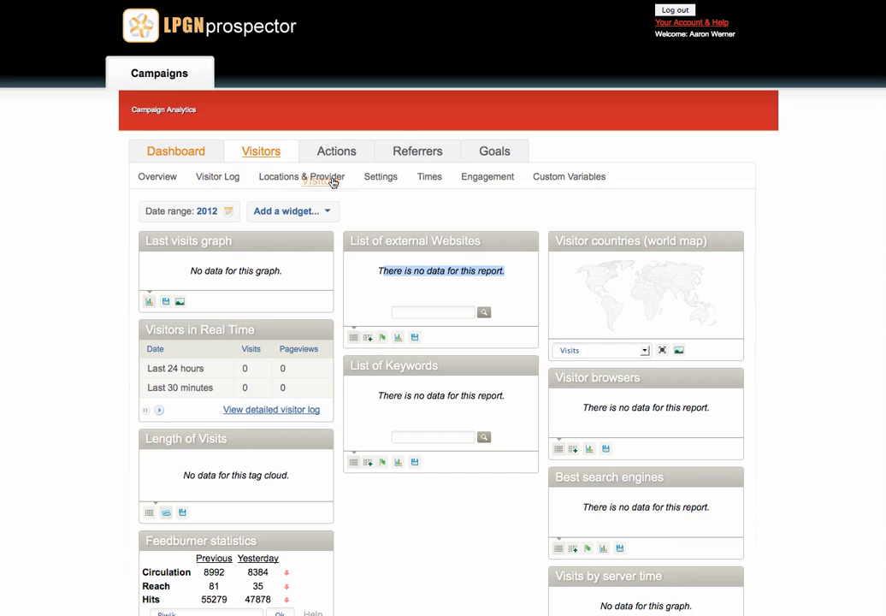
{"action": "left_click_drag", "start_coordinate": [479, 155], "coordinate": [266, 153]}
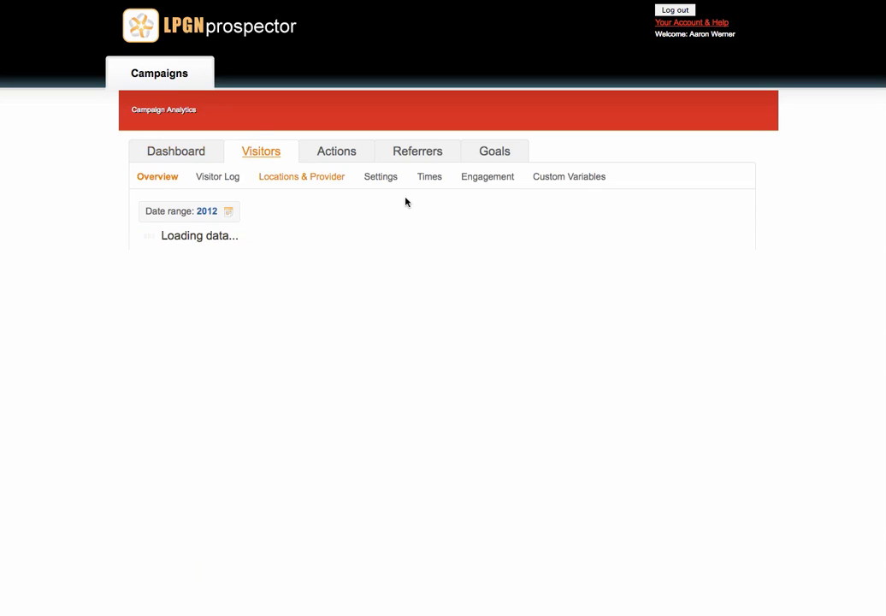
{"action": "left_click", "coordinate": [337, 151]}
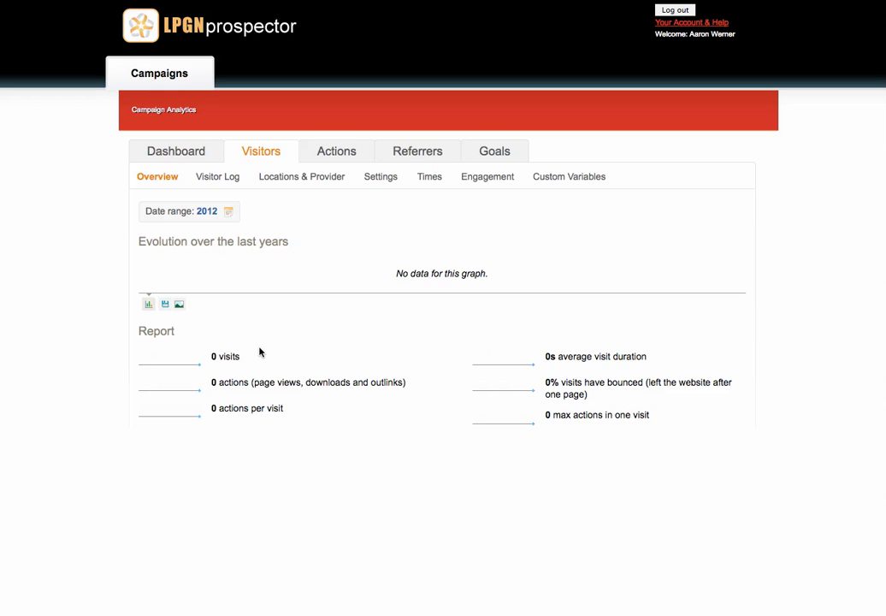
{"action": "left_click", "coordinate": [190, 160]}
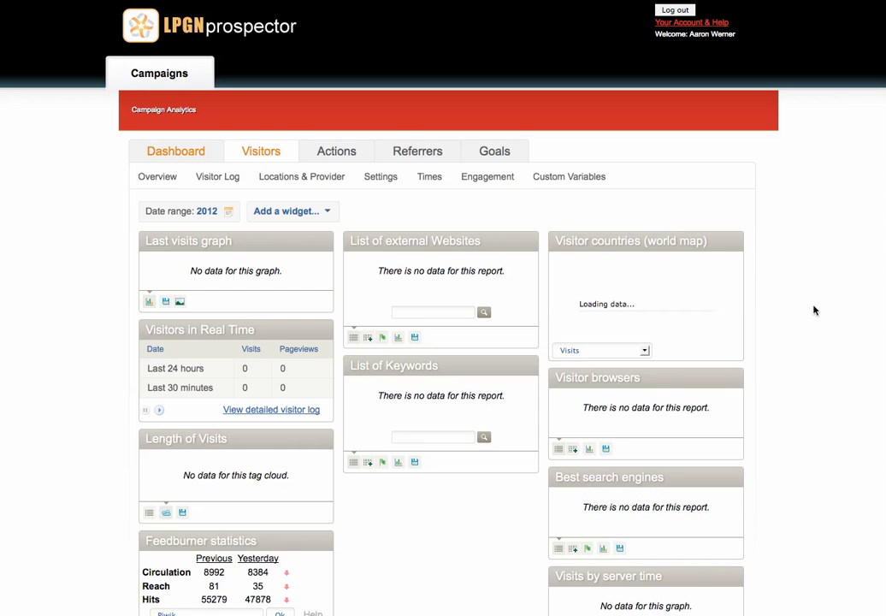
{"action": "scroll", "coordinate": [815, 310], "scroll_direction": "down", "scroll_amount": 4}
{"action": "scroll", "coordinate": [814, 311], "scroll_direction": "up", "scroll_amount": 4}
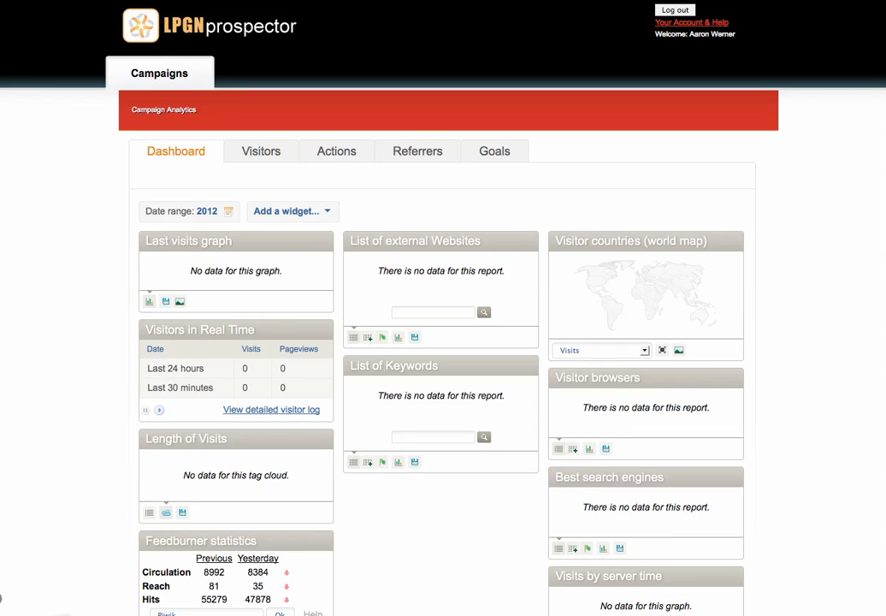
- Switch to the LP Global Network website and examine the Go Mobile page's mobile marketing text and video section
{"action": "right_click", "coordinate": [0, 598]}
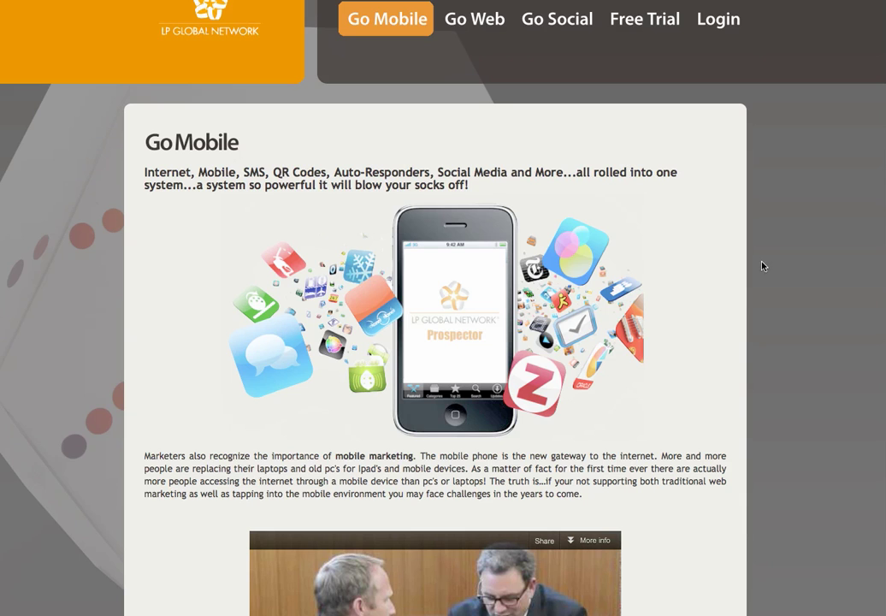
{"action": "scroll", "coordinate": [795, 266], "scroll_direction": "down", "scroll_amount": 5}
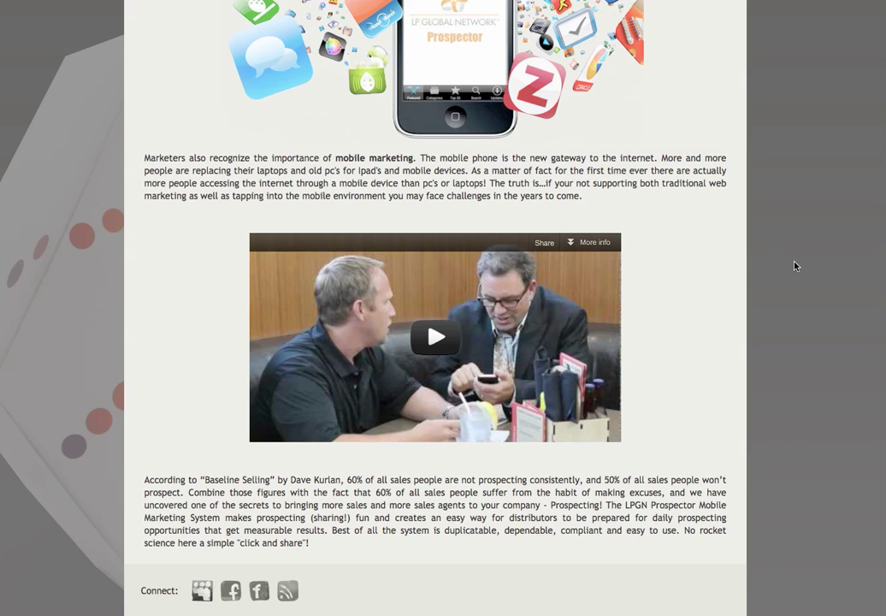
{"action": "scroll", "coordinate": [795, 266], "scroll_direction": "up", "scroll_amount": 1}
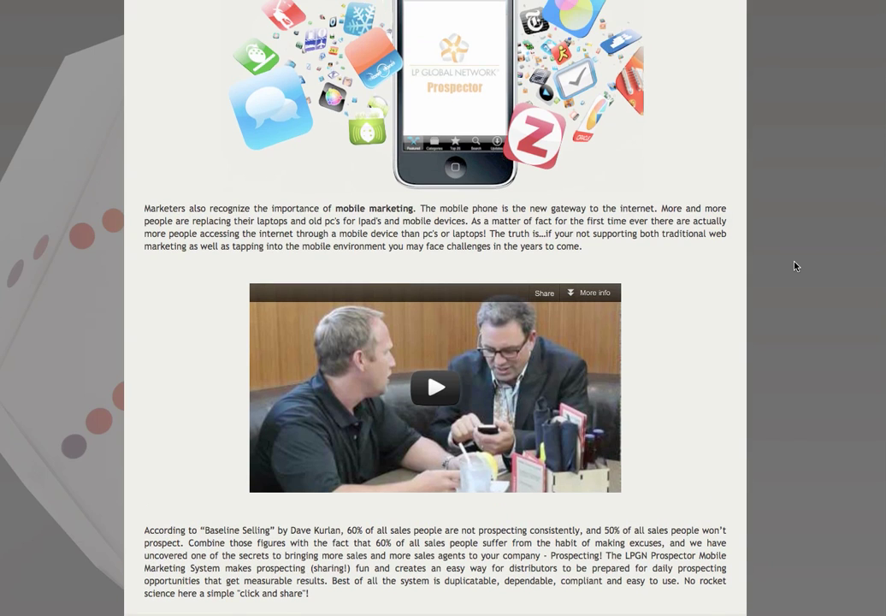
{"action": "scroll", "coordinate": [794, 266], "scroll_direction": "up", "scroll_amount": 1}
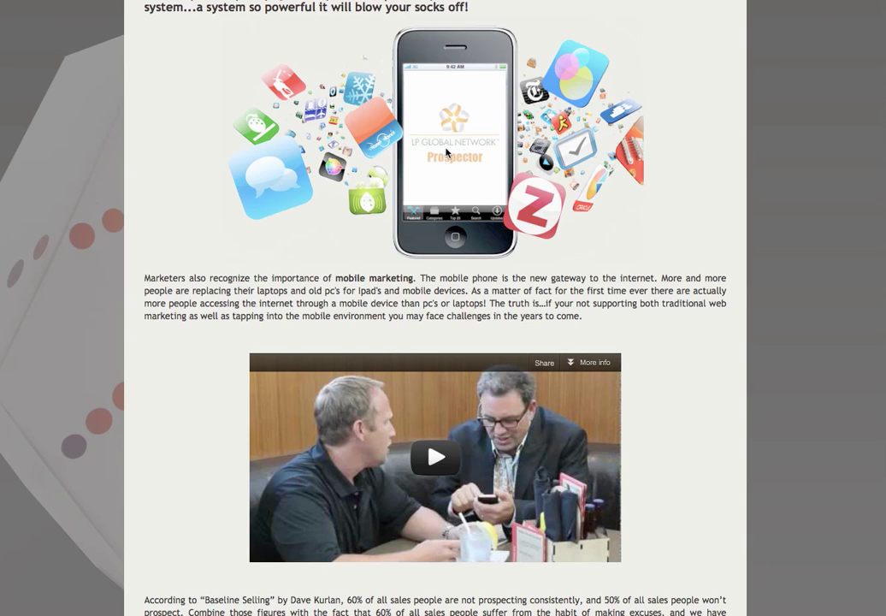
{"action": "scroll", "coordinate": [723, 310], "scroll_direction": "up", "scroll_amount": 3}
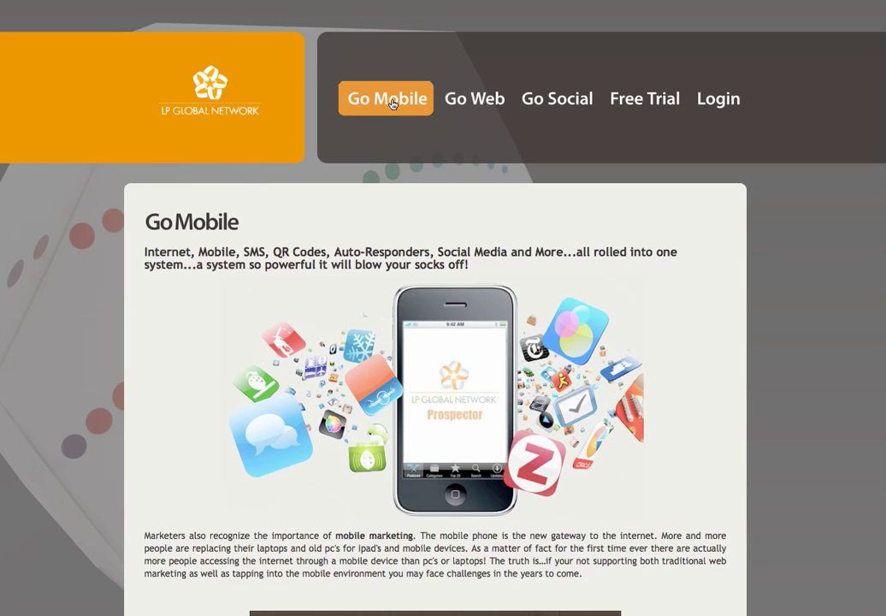
{"action": "scroll", "coordinate": [713, 481], "scroll_direction": "down", "scroll_amount": 2}
{"action": "scroll", "coordinate": [713, 481], "scroll_direction": "down", "scroll_amount": 3}
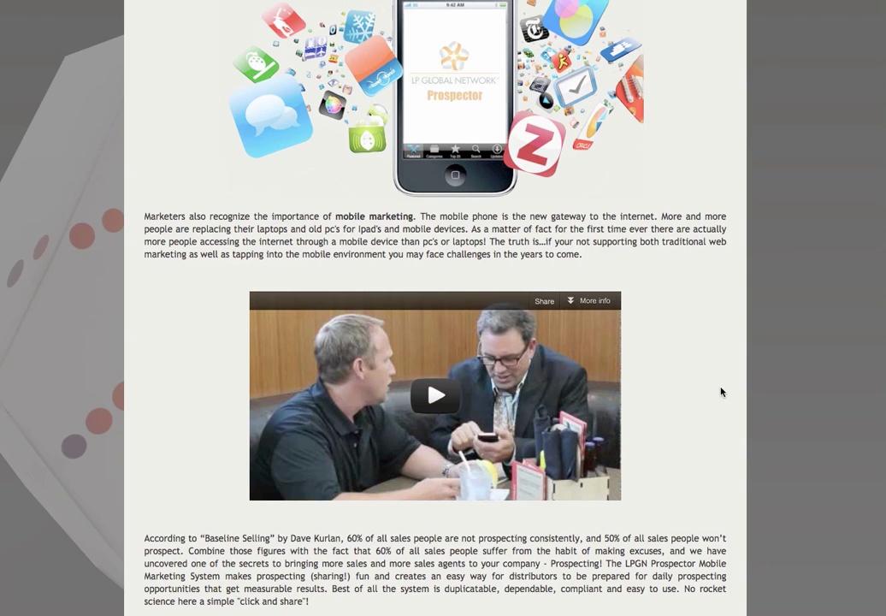
{"action": "scroll", "coordinate": [721, 391], "scroll_direction": "up", "scroll_amount": 2}
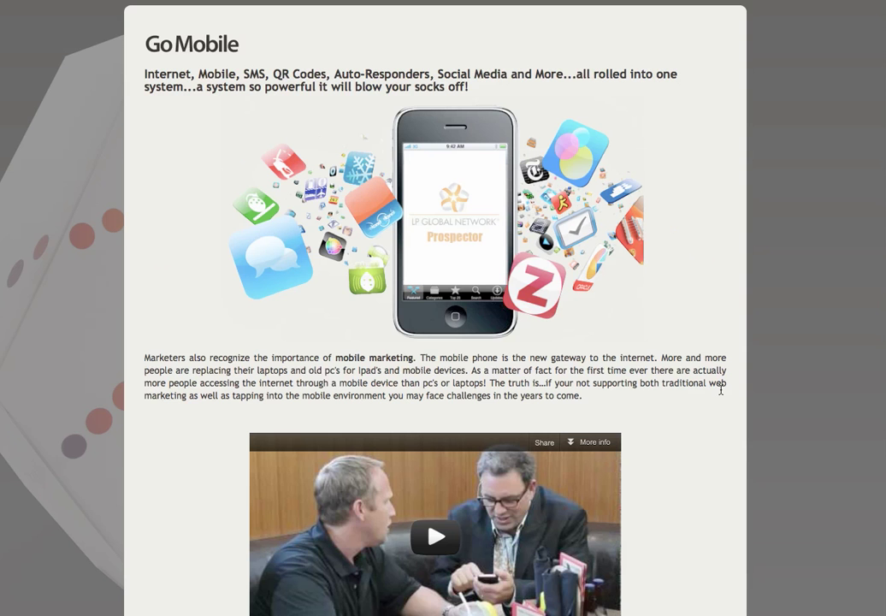
{"action": "scroll", "coordinate": [721, 390], "scroll_direction": "up", "scroll_amount": 2}
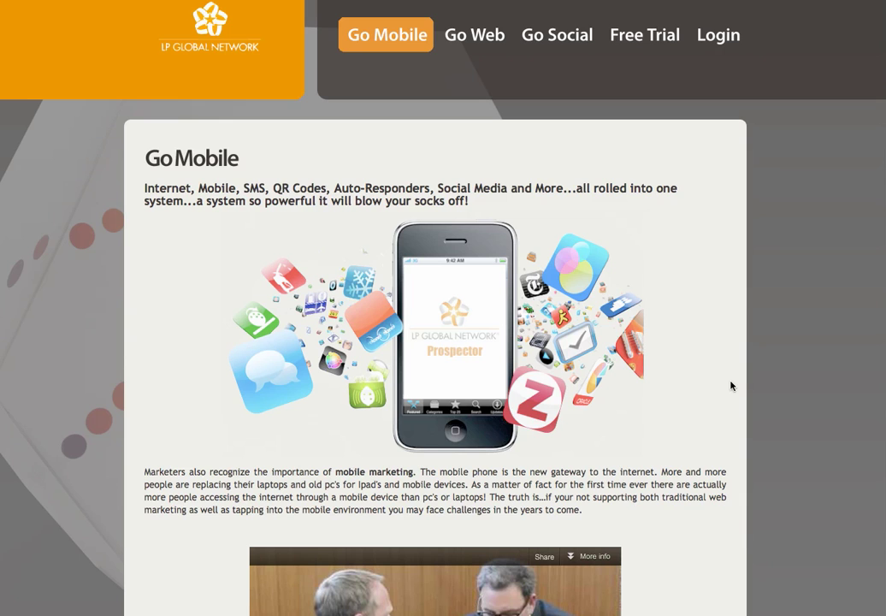
{"action": "scroll", "coordinate": [731, 386], "scroll_direction": "down", "scroll_amount": 5}
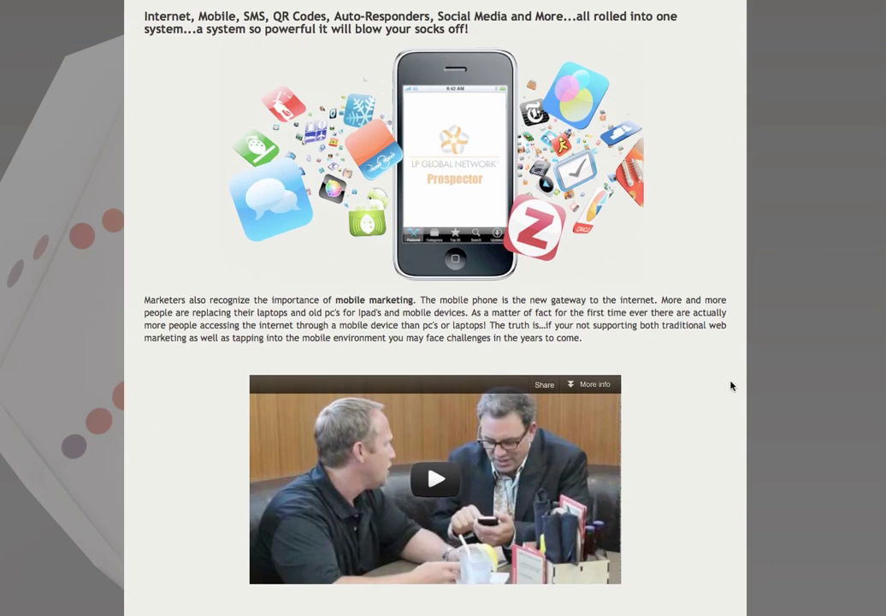
{"action": "scroll", "coordinate": [731, 385], "scroll_direction": "down", "scroll_amount": 1}
{"action": "scroll", "coordinate": [731, 386], "scroll_direction": "up", "scroll_amount": 2}
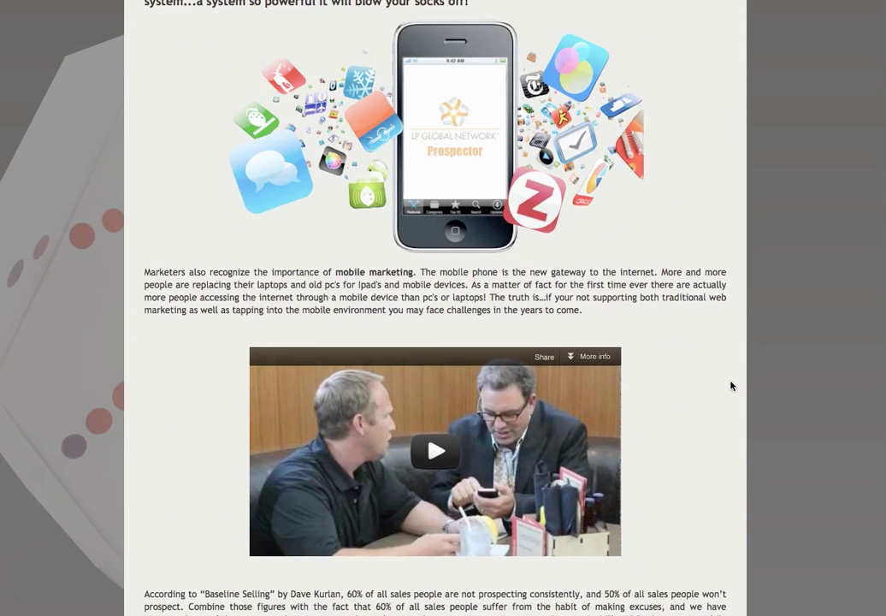
{"action": "scroll", "coordinate": [731, 386], "scroll_direction": "up", "scroll_amount": 1}
{"action": "scroll", "coordinate": [731, 386], "scroll_direction": "up", "scroll_amount": 2}
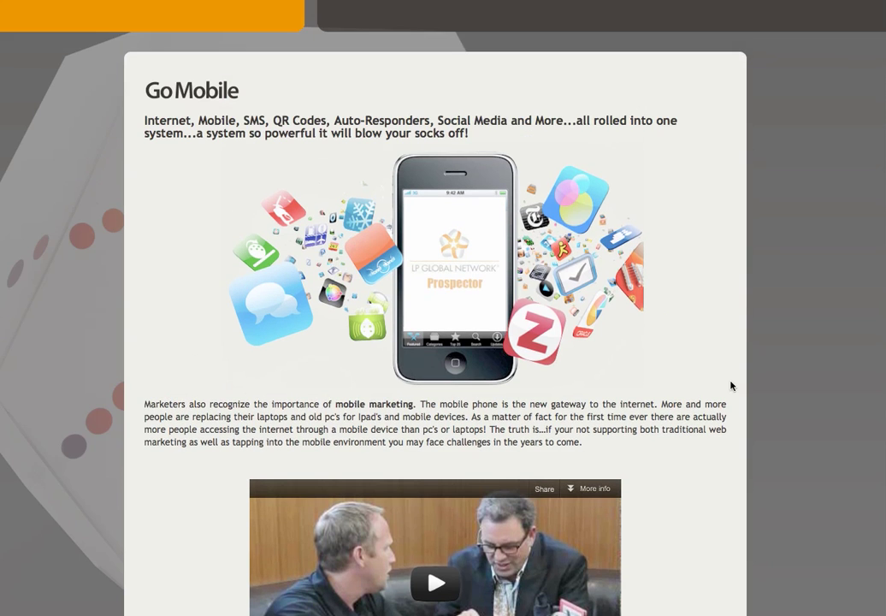
{"action": "scroll", "coordinate": [731, 386], "scroll_direction": "down", "scroll_amount": 4}
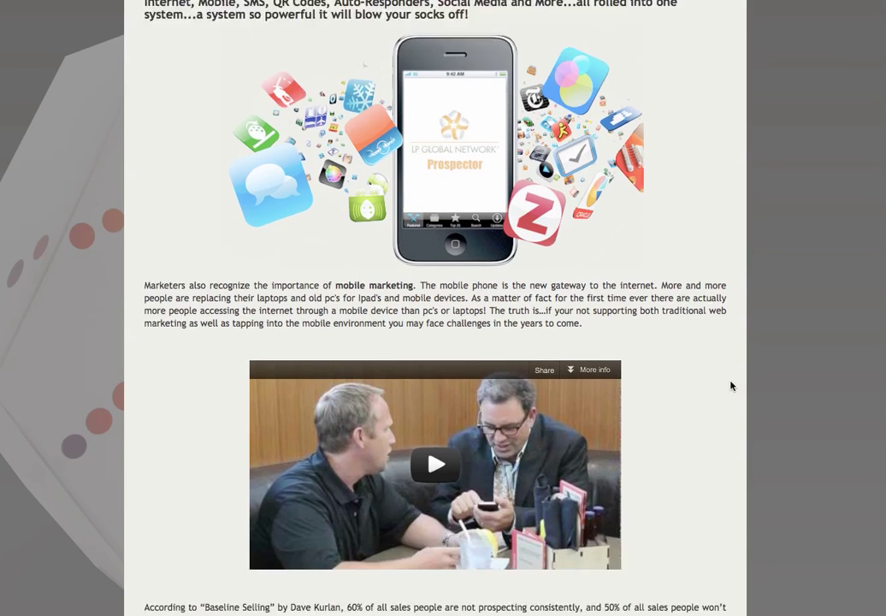
{"action": "scroll", "coordinate": [732, 385], "scroll_direction": "up", "scroll_amount": 3}
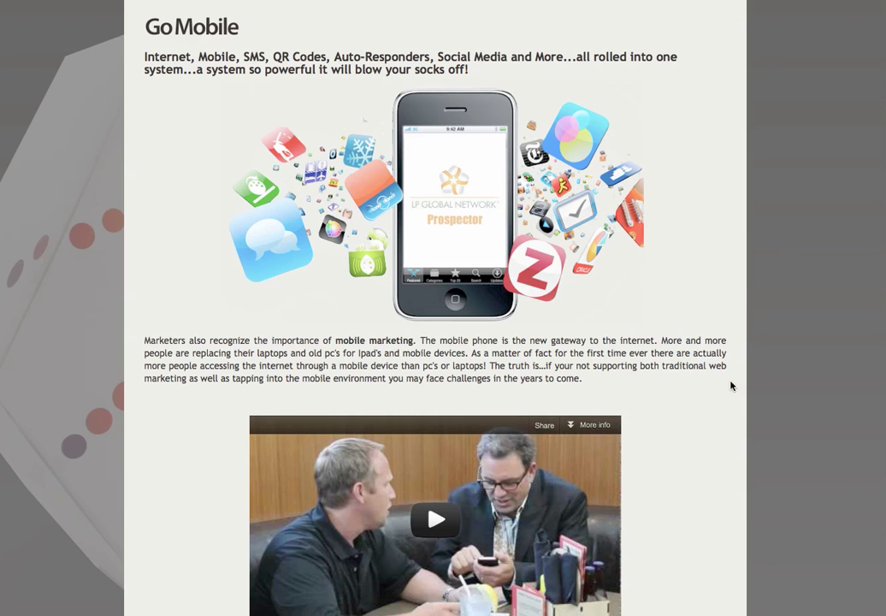
{"action": "scroll", "coordinate": [731, 386], "scroll_direction": "down", "scroll_amount": 4}
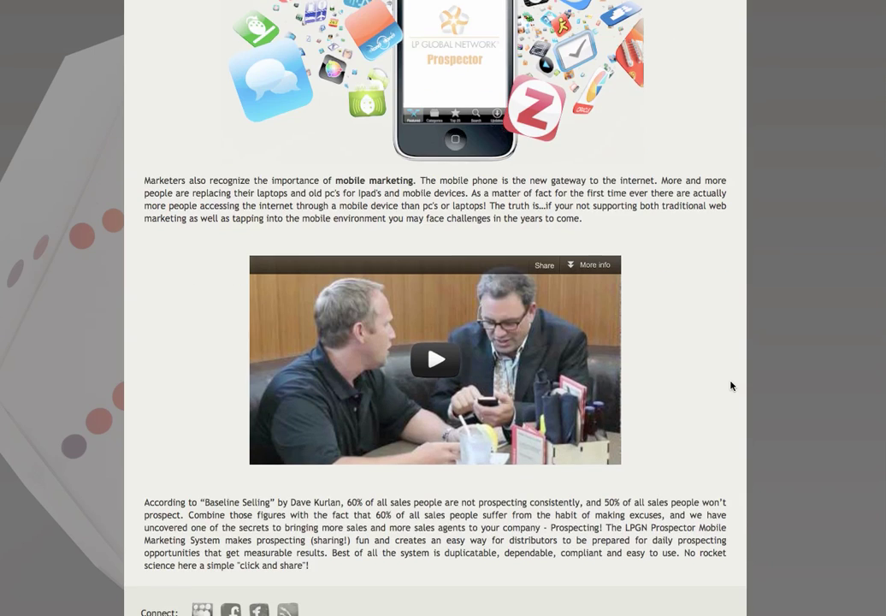
{"action": "scroll", "coordinate": [731, 386], "scroll_direction": "up", "scroll_amount": 4}
{"action": "scroll", "coordinate": [732, 386], "scroll_direction": "down", "scroll_amount": 1}
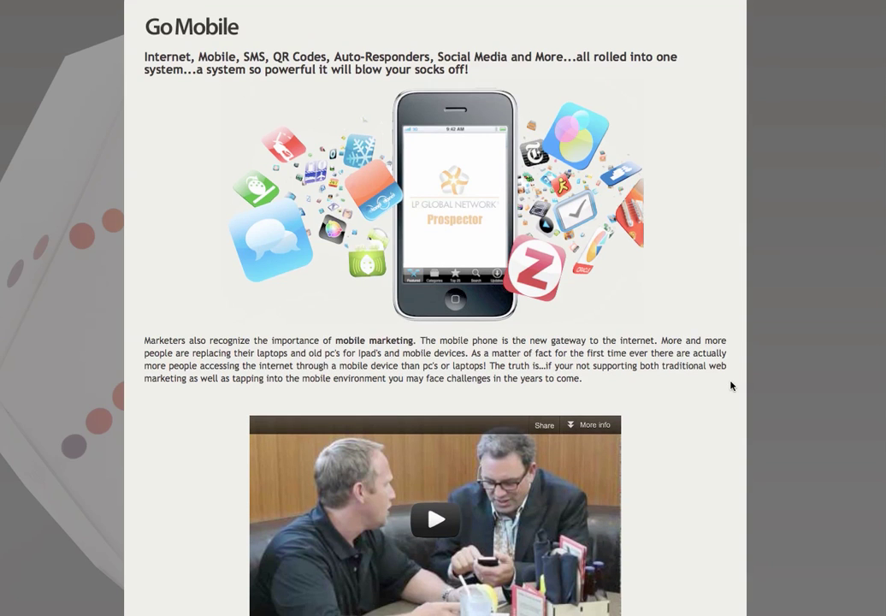